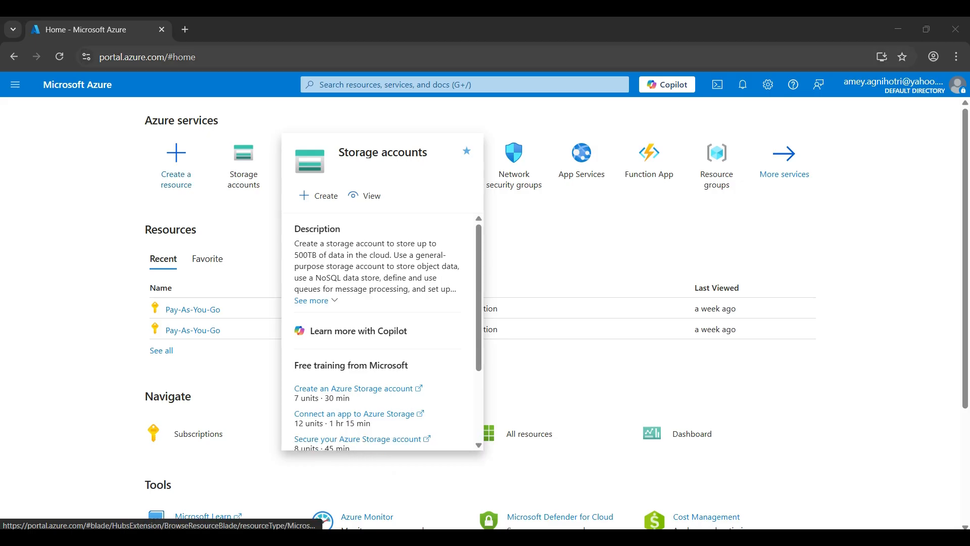
pyautogui.click(405, 84)
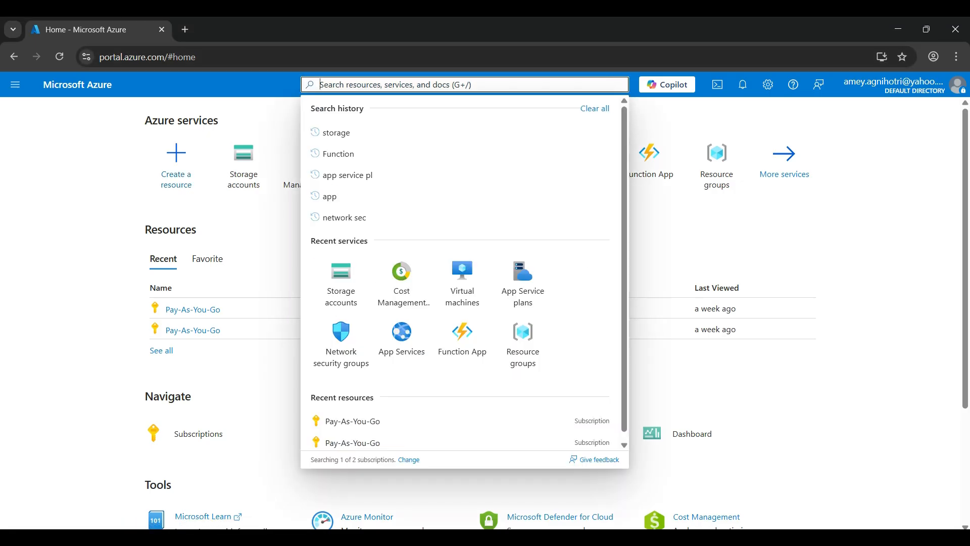
pyautogui.write('storage')
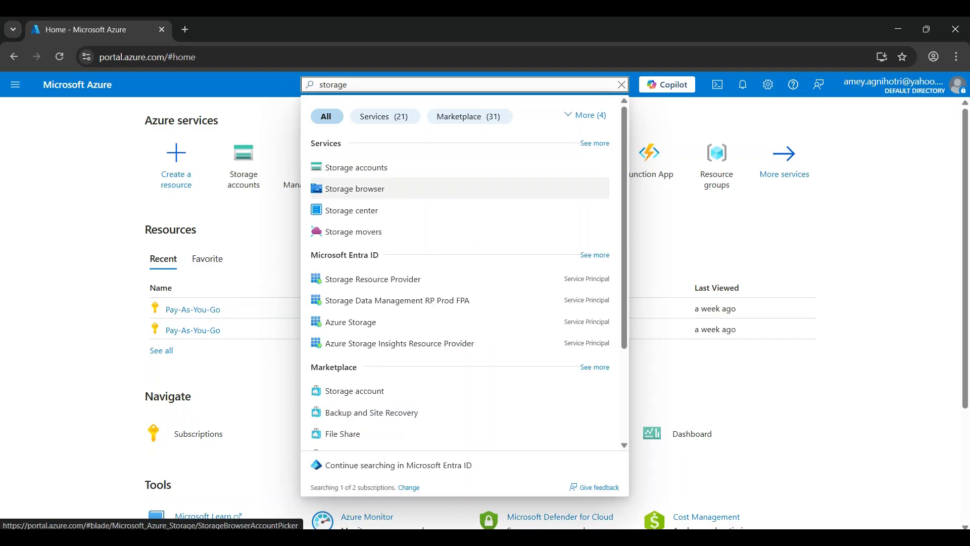
pyautogui.click(248, 220)
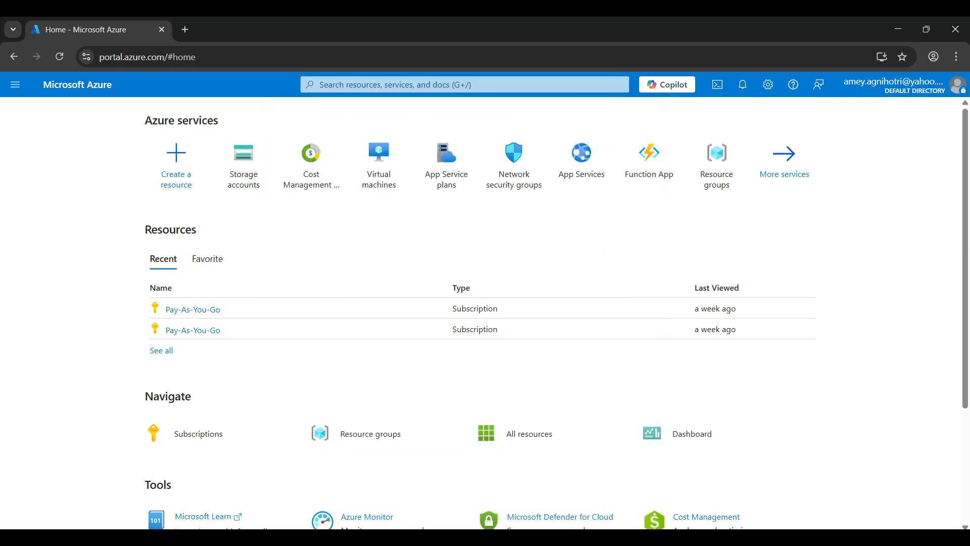
# Step: Start a new storage account from the Storage accounts service and create the resource group storage-demo-rg for it
pyautogui.click(244, 156)
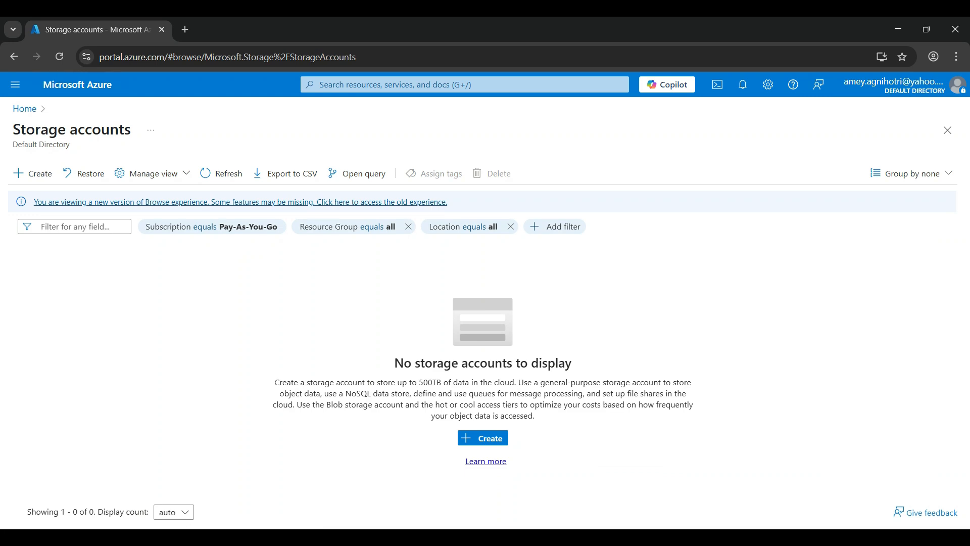
pyautogui.click(32, 174)
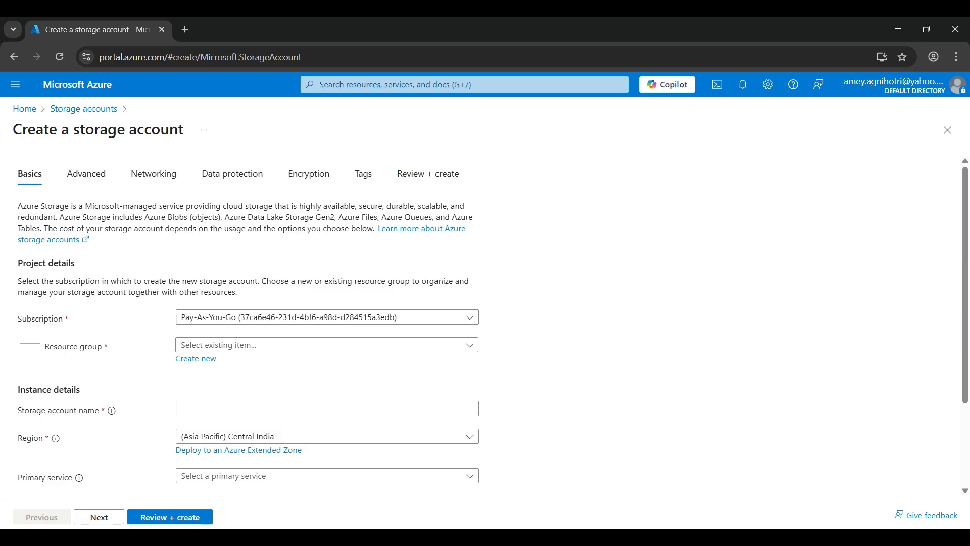
pyautogui.scroll(-2, 485, 323)
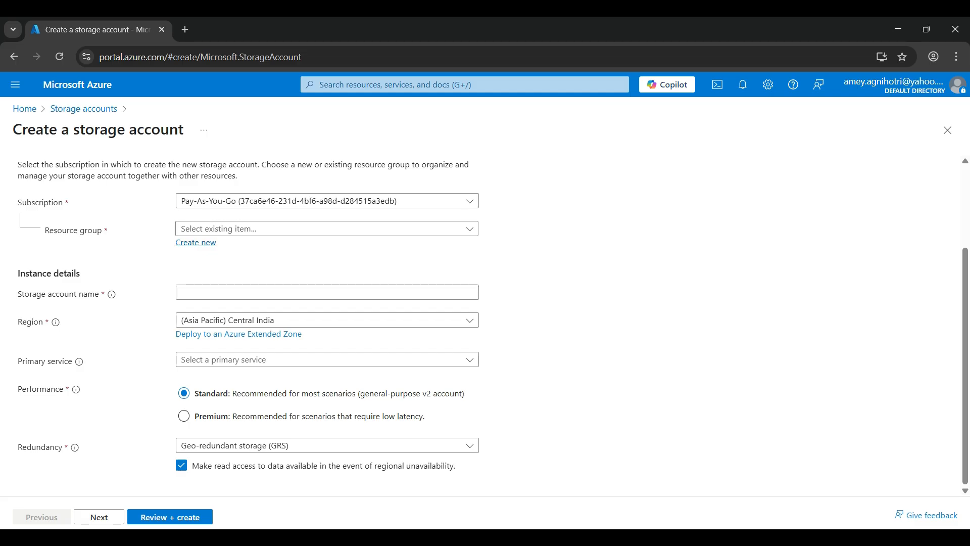
pyautogui.click(196, 243)
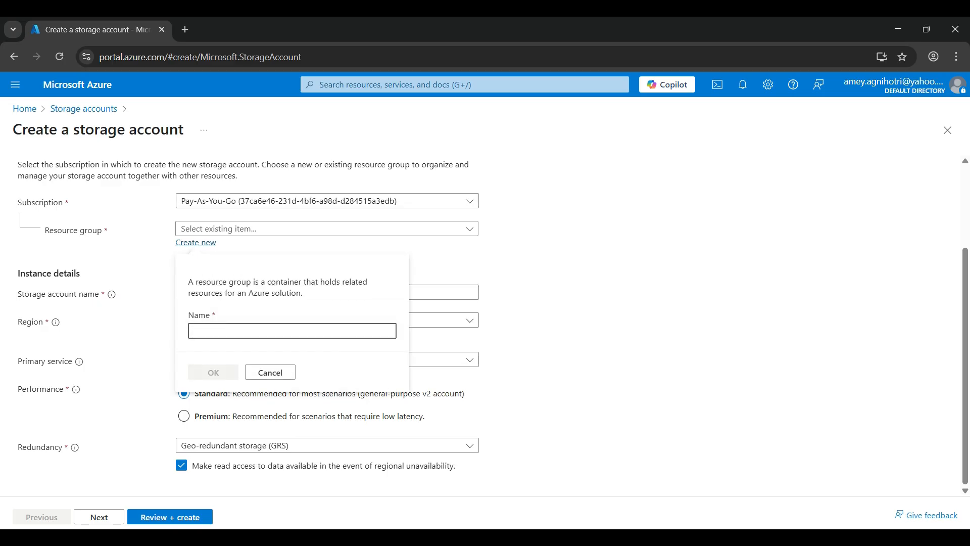
pyautogui.write('storage')
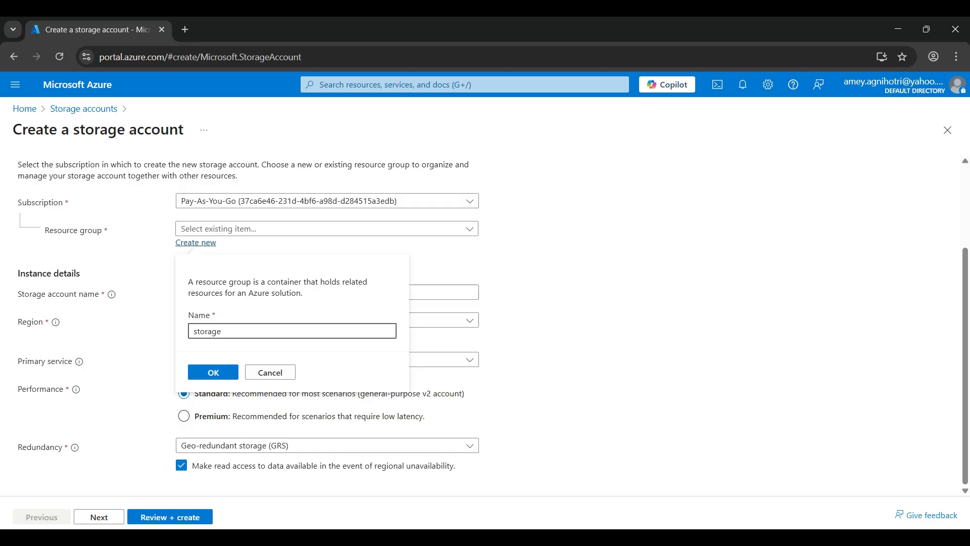
pyautogui.write('-demo-rg')
pyautogui.press('Return')
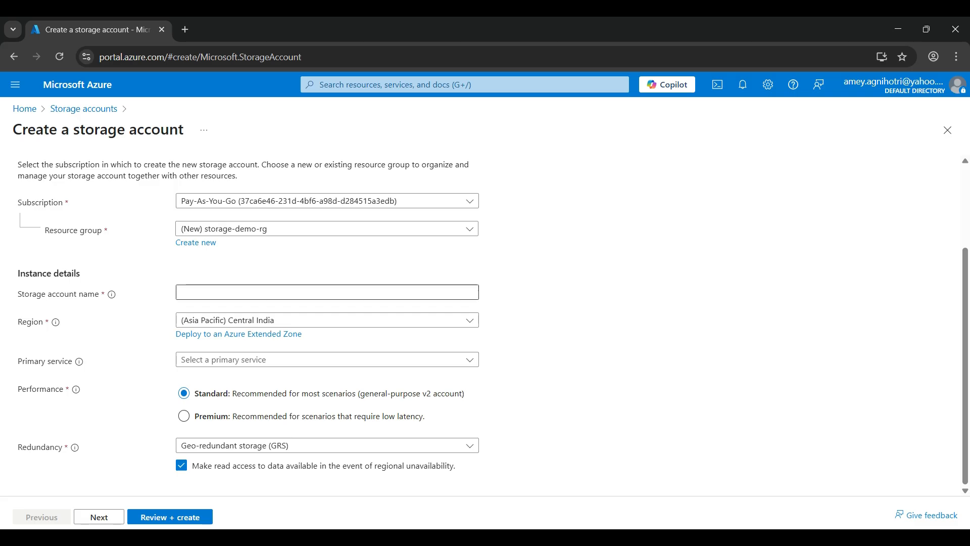
# Step: Name the storage account tademochap8 and choose (Asia Pacific) Central India as its region
pyautogui.click(327, 292)
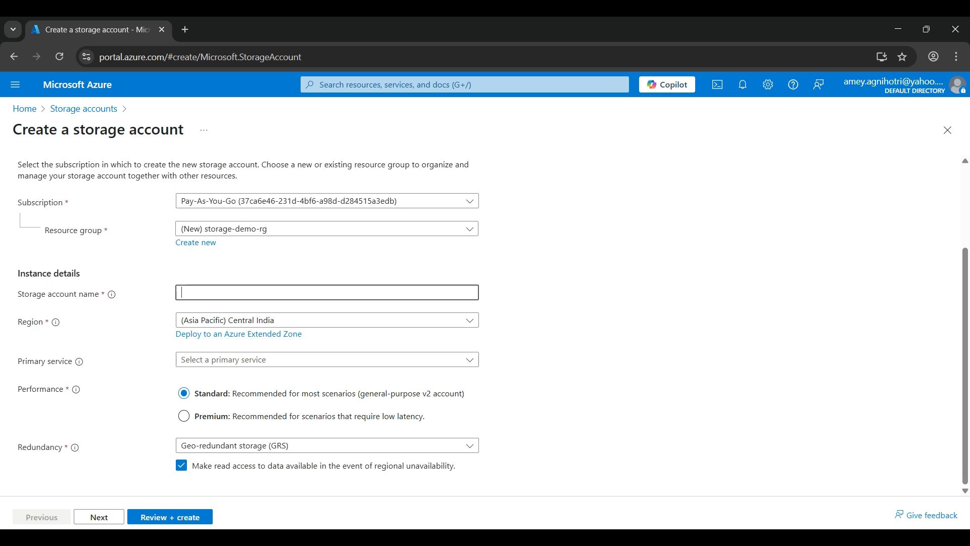
pyautogui.write('De')
pyautogui.press('BackSpace')
pyautogui.press('BackSpace')
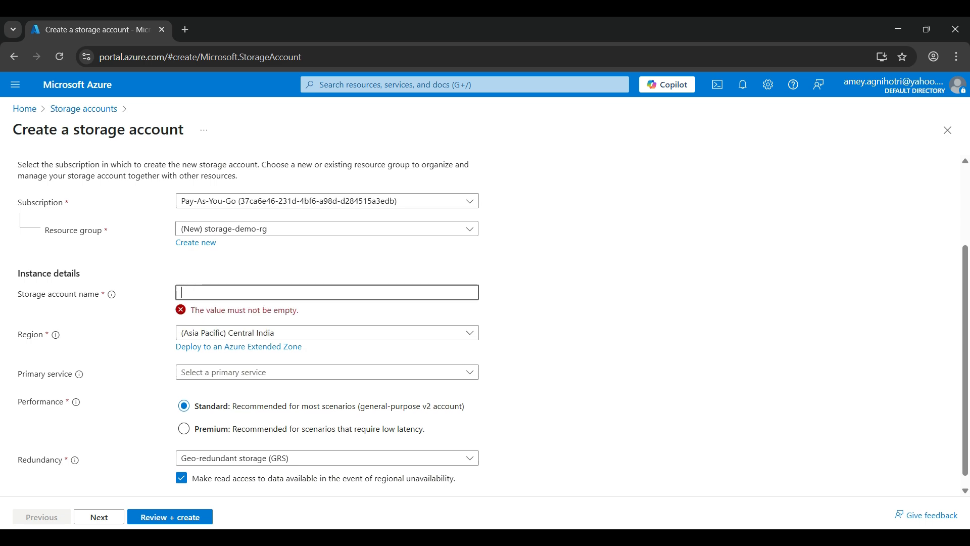
pyautogui.write('tademoc')
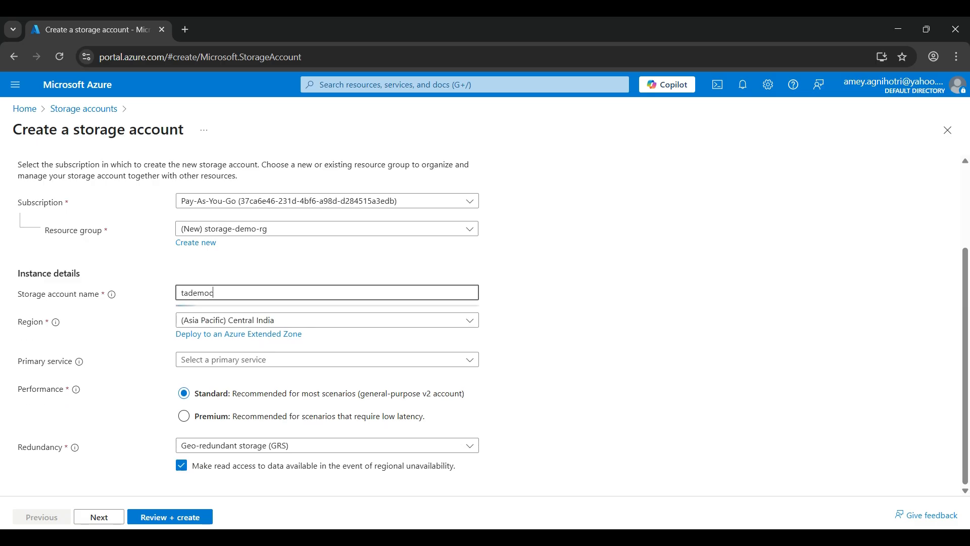
pyautogui.write('hap8')
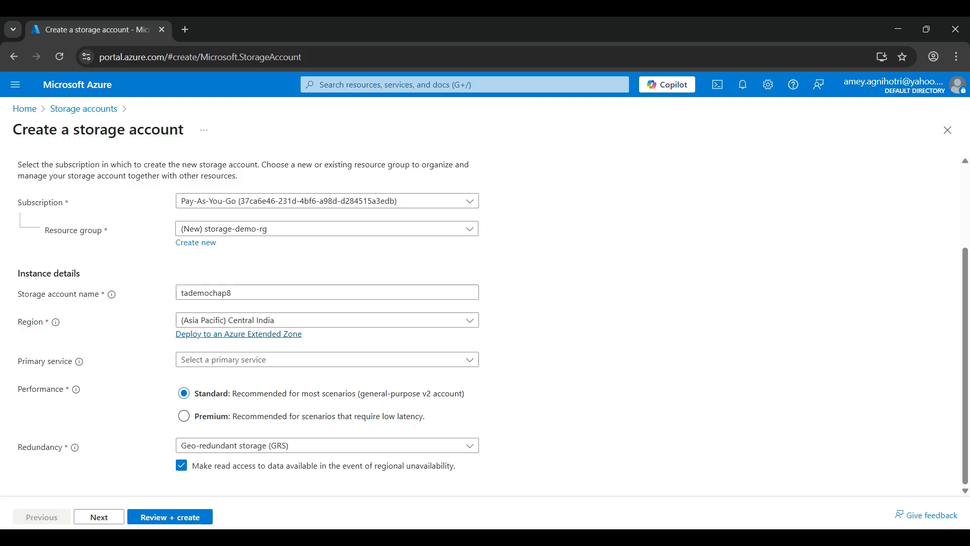
pyautogui.click(327, 320)
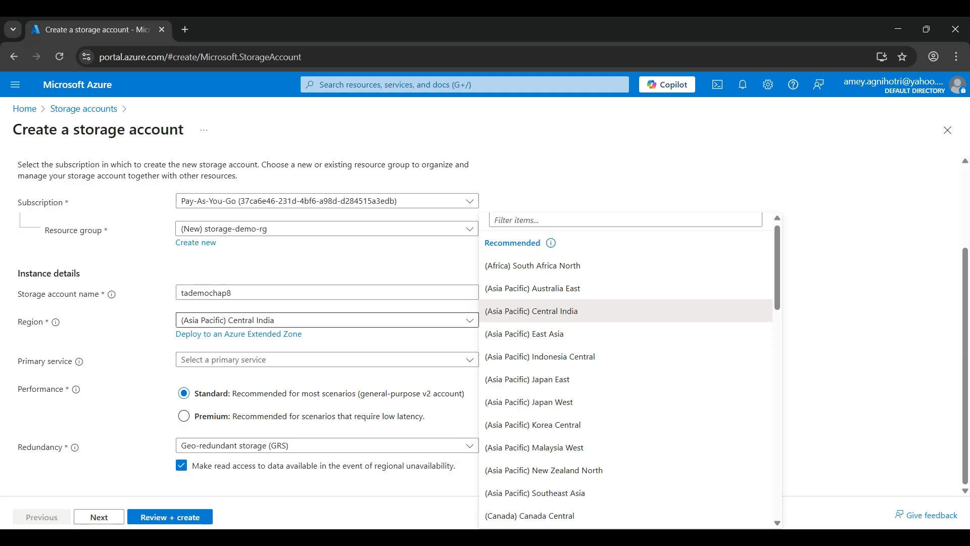
pyautogui.click(531, 311)
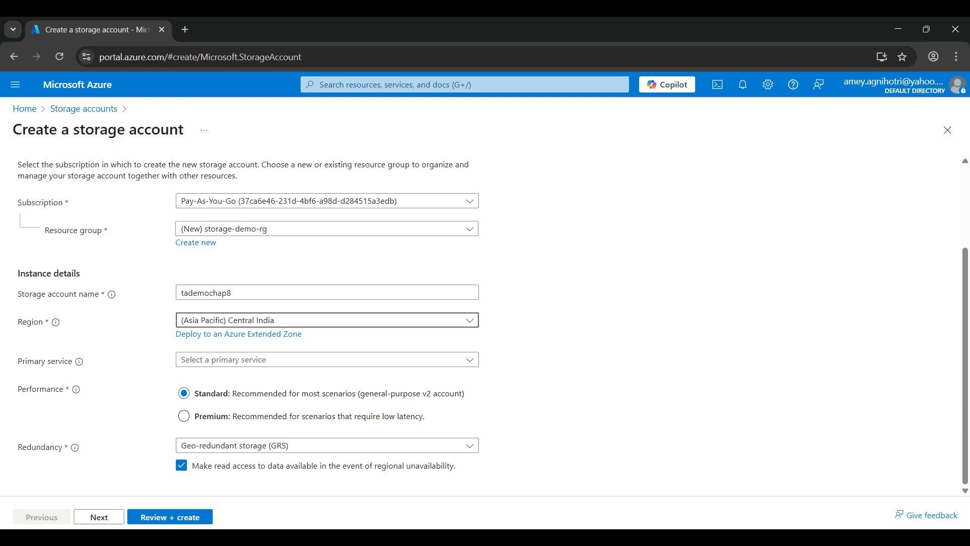
# Step: Leave the primary service unselected and set the redundancy to Locally-redundant storage (LRS)
pyautogui.click(327, 359)
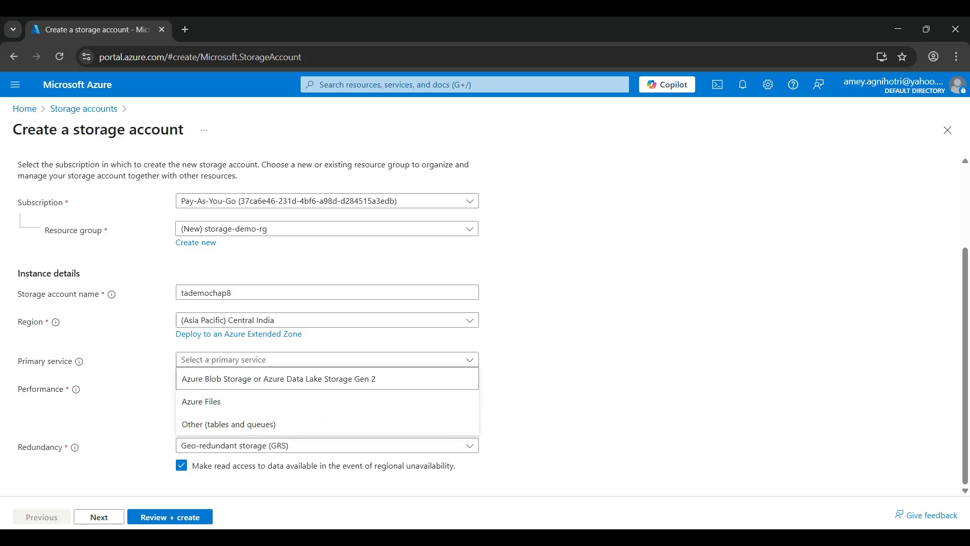
pyautogui.press('Escape')
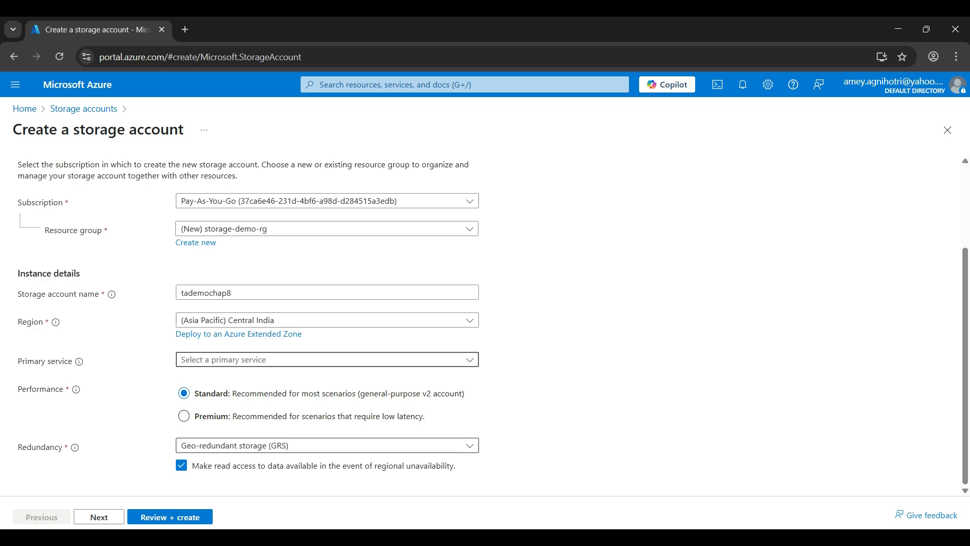
pyautogui.click(327, 445)
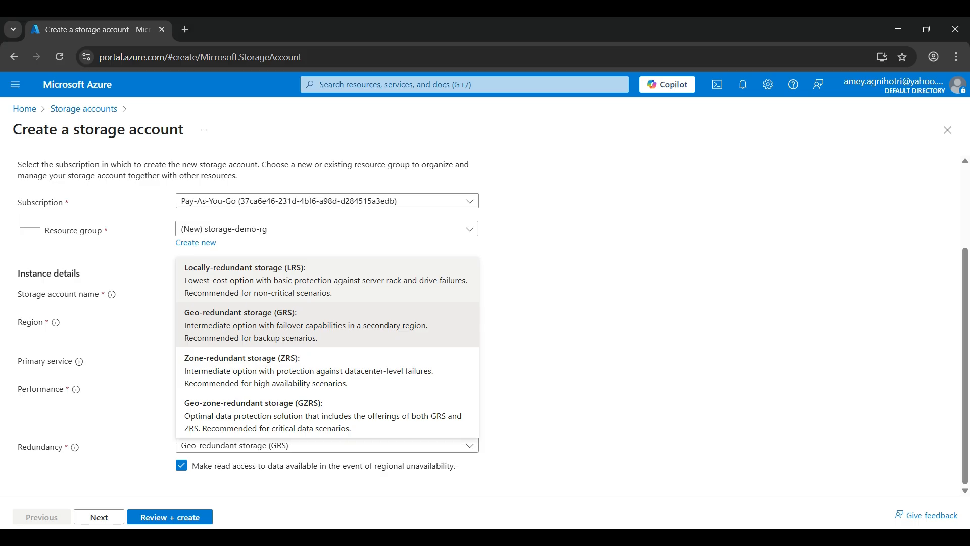
pyautogui.click(327, 280)
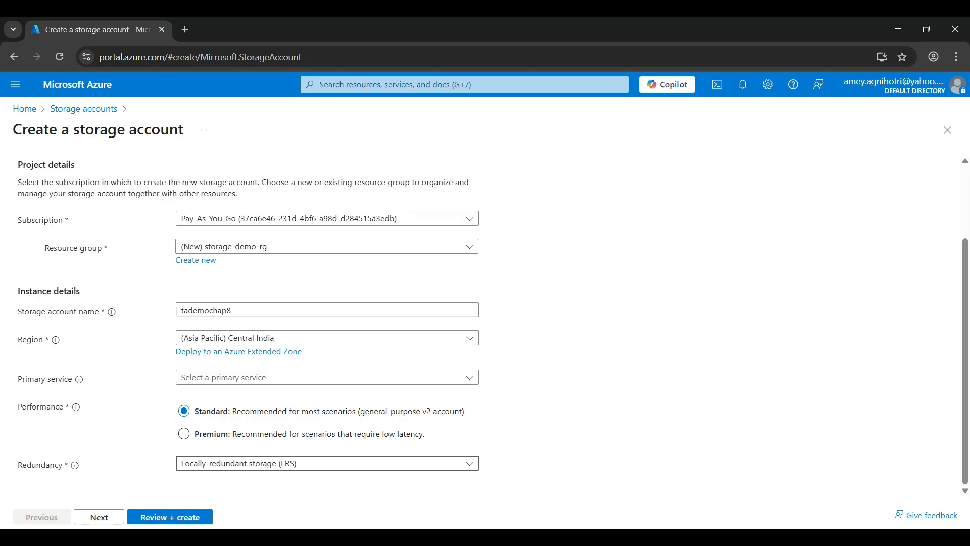
# Step: Review the resource group, location, account name and replication in the configuration summary, and create the storage account
pyautogui.scroll(2, 485, 323)
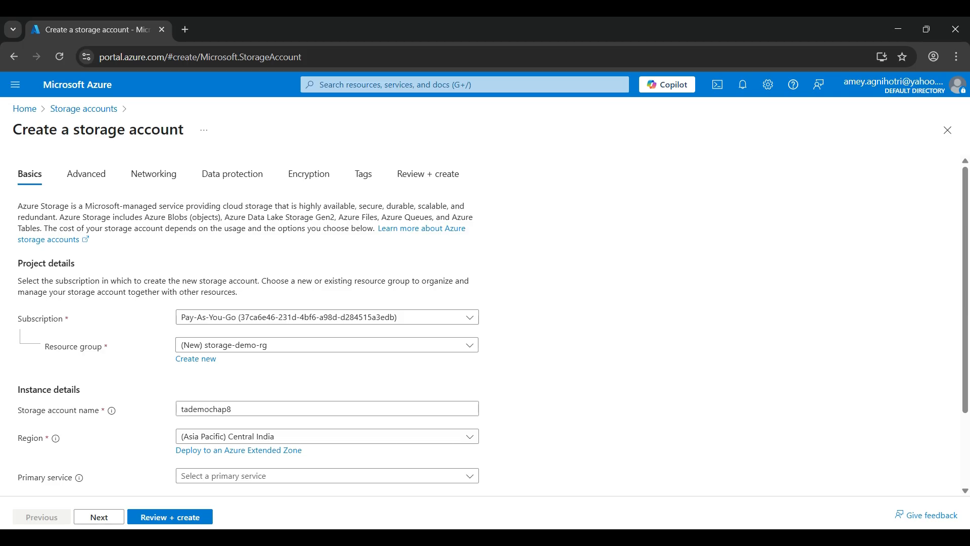
pyautogui.click(170, 517)
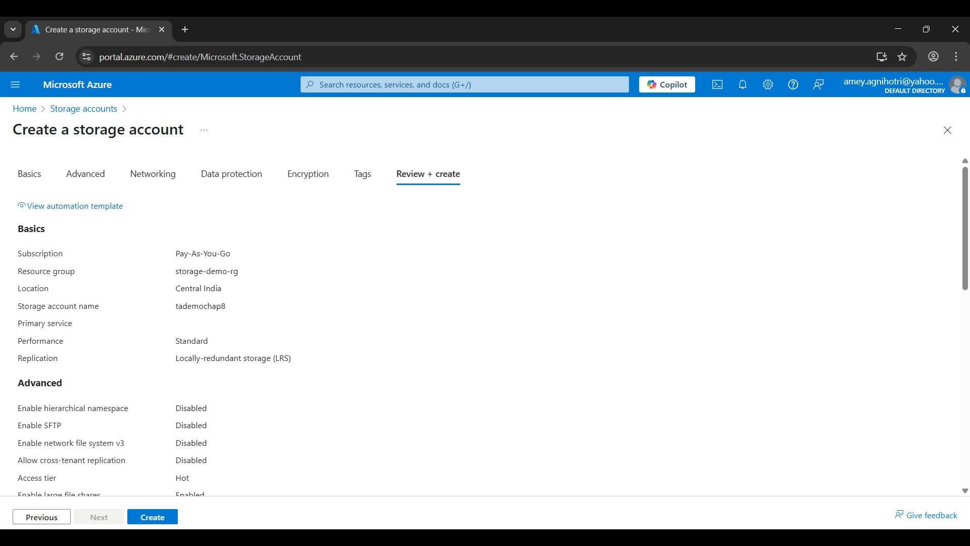
pyautogui.scroll(-3, 485, 326)
pyautogui.scroll(3, 485, 326)
pyautogui.moveTo(175, 271); pyautogui.dragTo(238, 272)
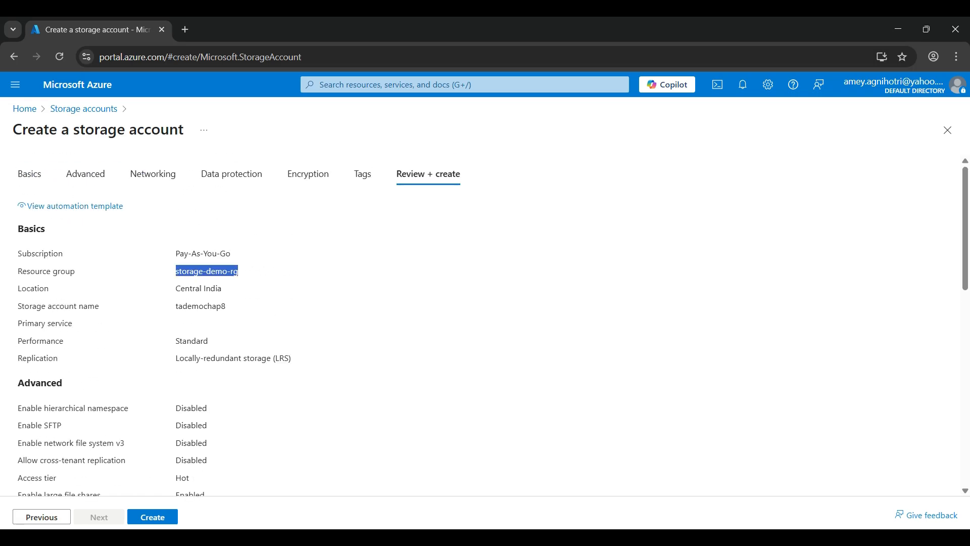
pyautogui.moveTo(181, 289); pyautogui.dragTo(226, 306)
pyautogui.moveTo(176, 341); pyautogui.dragTo(291, 359)
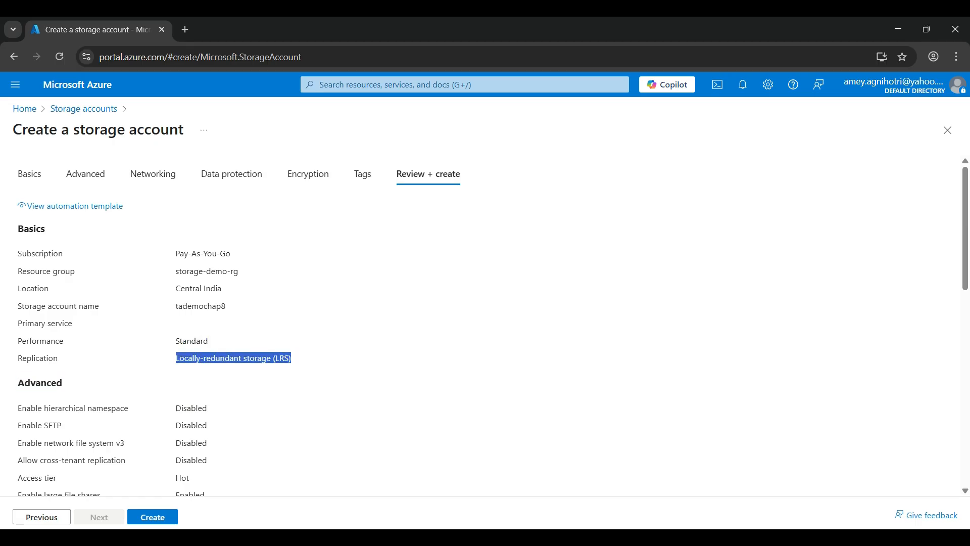
pyautogui.click(295, 358)
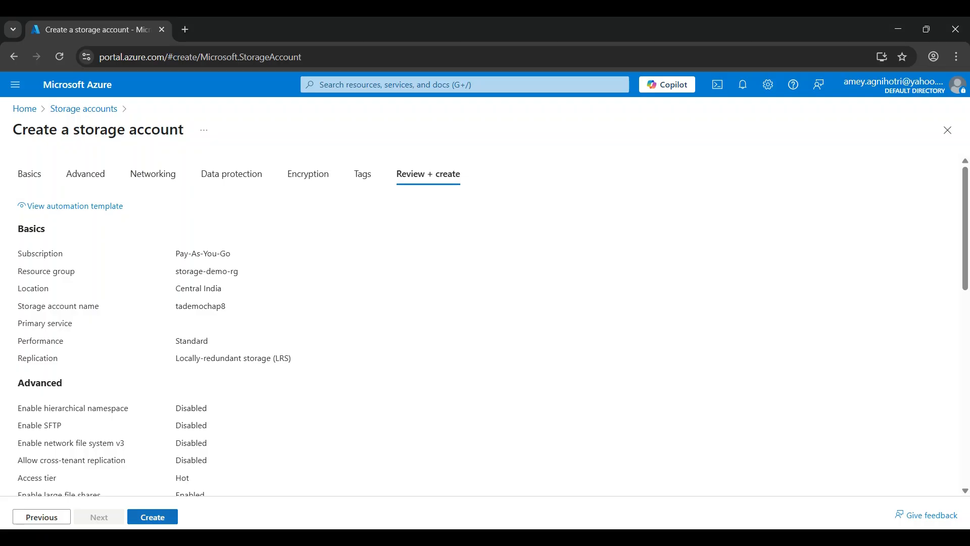
pyautogui.click(153, 517)
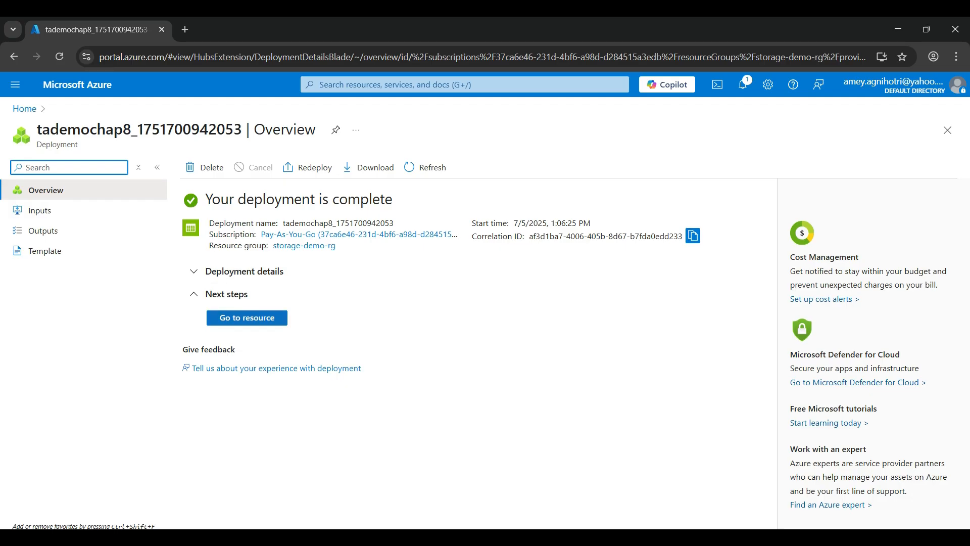
# Step: Open the deployed storage account and go to the containers in its data storage
pyautogui.click(247, 317)
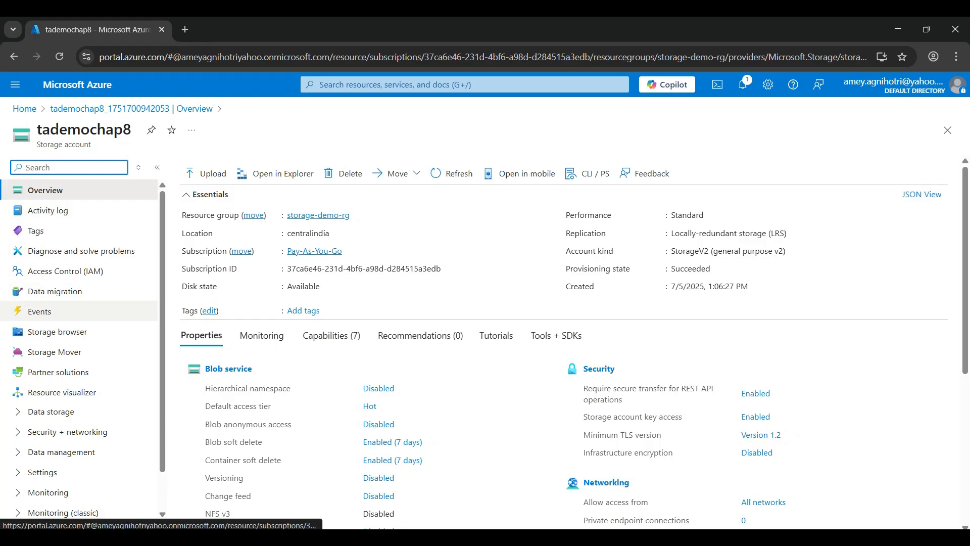
pyautogui.scroll(-1, 75, 291)
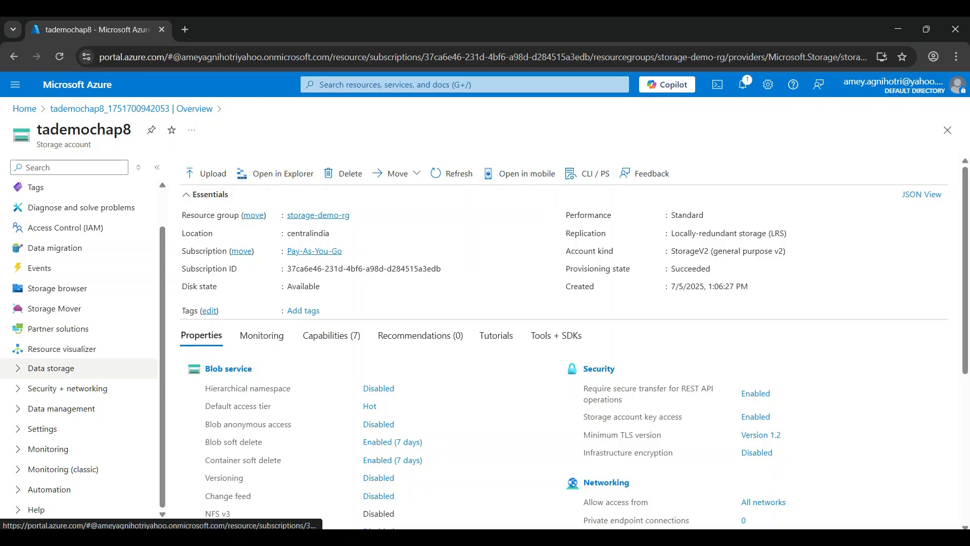
pyautogui.click(51, 368)
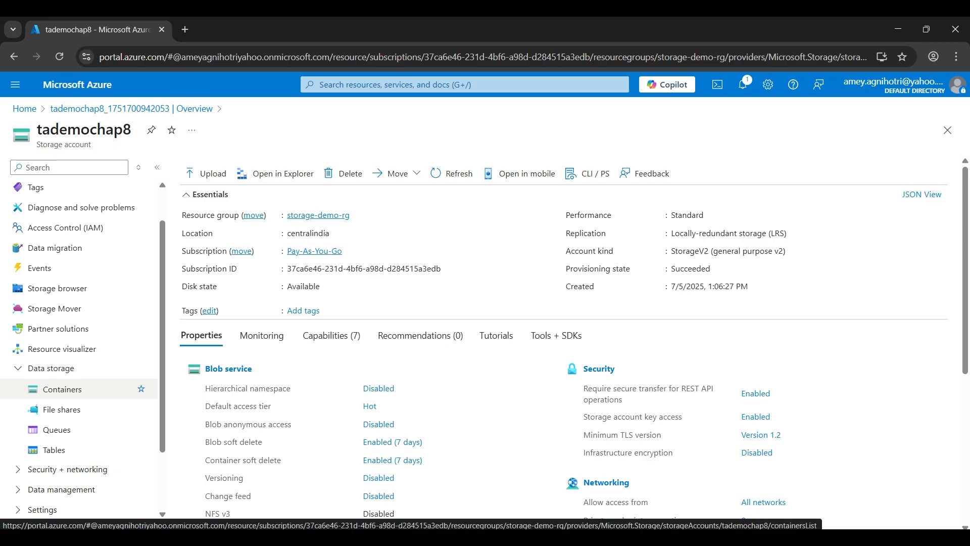
pyautogui.click(63, 389)
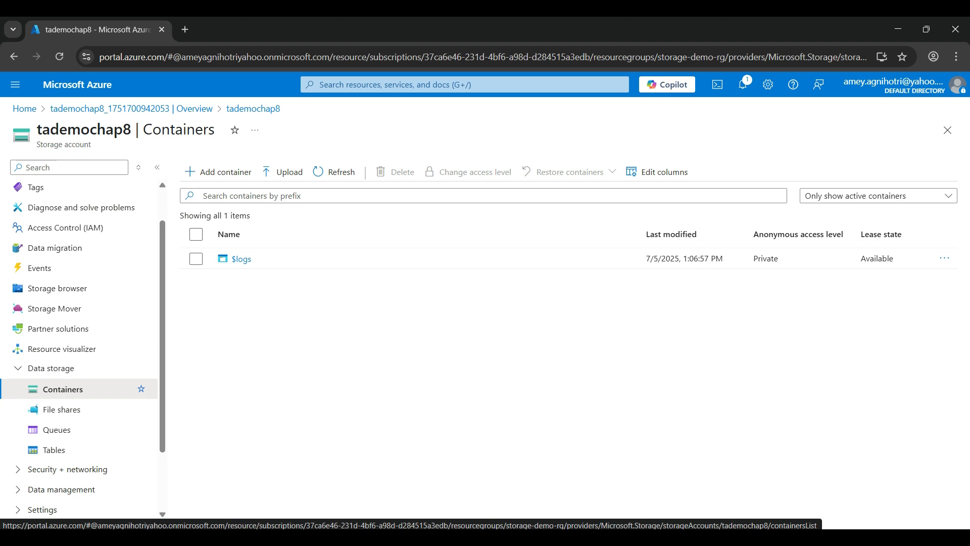
# Step: Create a new container named taimage in the storage account, leaving the advanced settings at their defaults
pyautogui.click(218, 172)
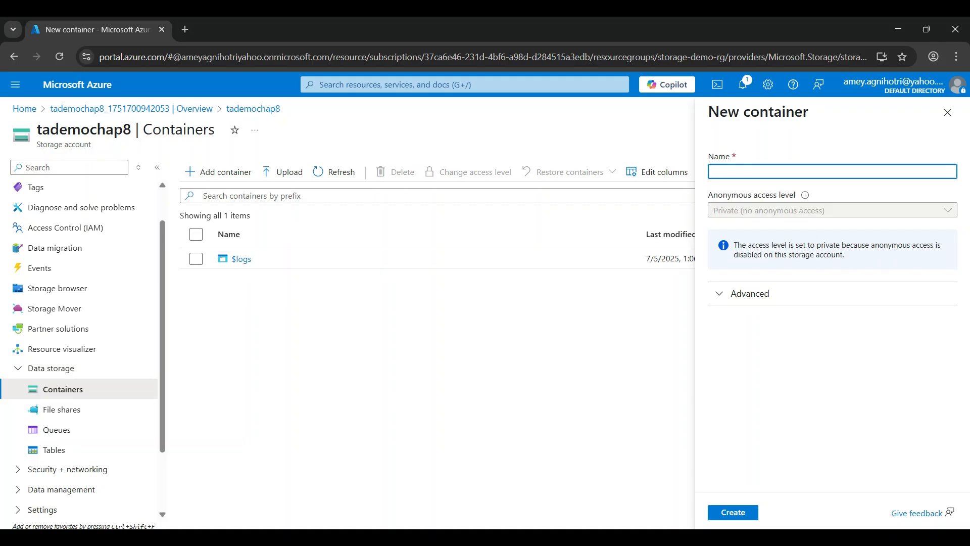
pyautogui.write('taimage')
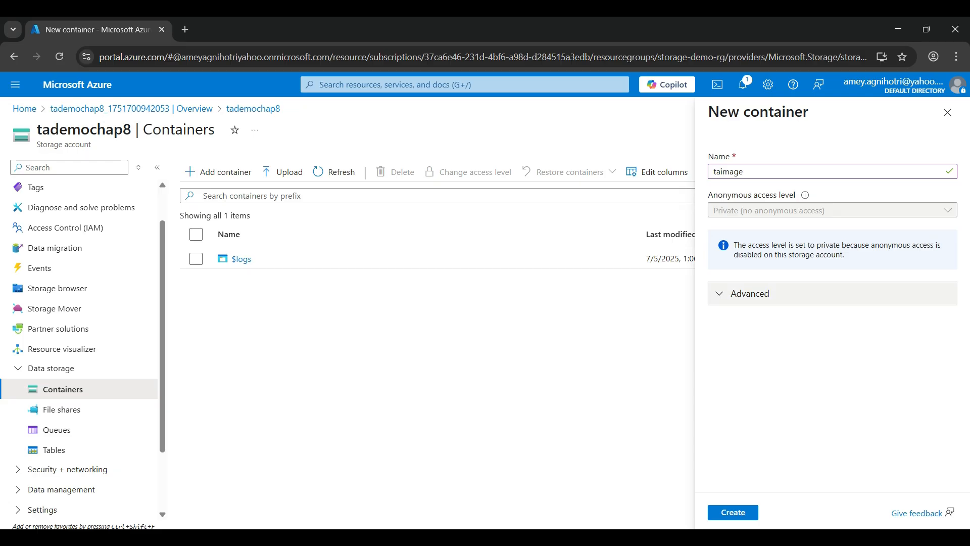
pyautogui.click(750, 294)
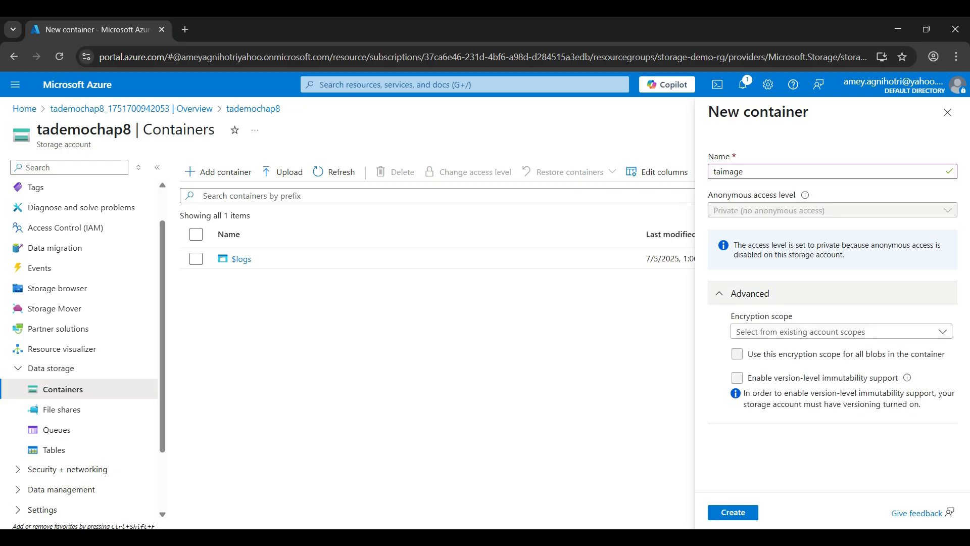
pyautogui.click(750, 294)
pyautogui.click(734, 512)
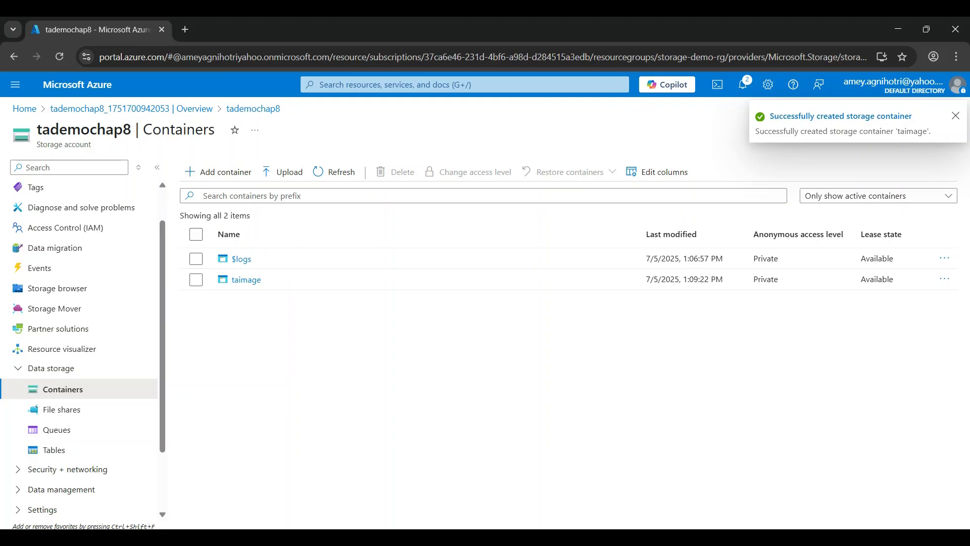
# Step: Upload the file 03321-icon-service-Serverless-Search.png as a blob to the taimage container, and return to the container list
pyautogui.click(246, 280)
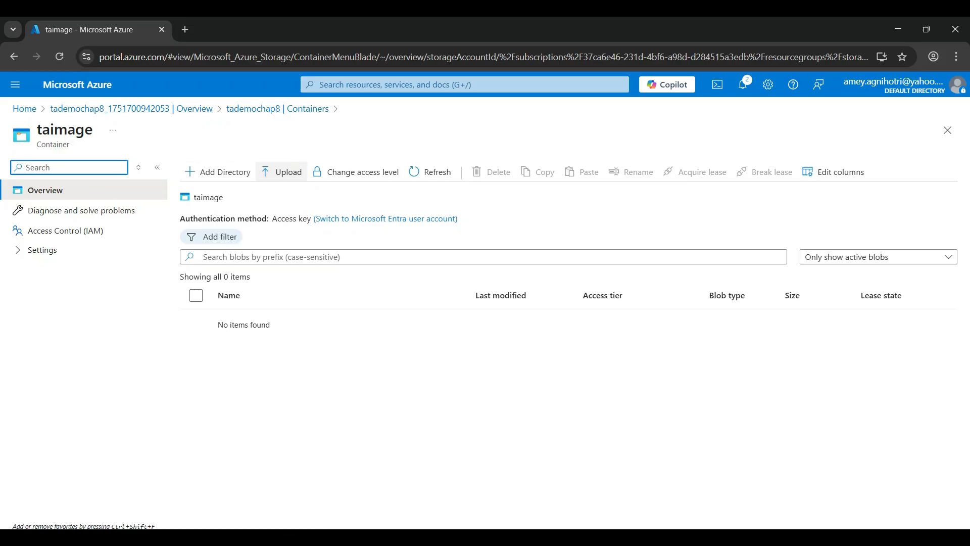
pyautogui.click(282, 172)
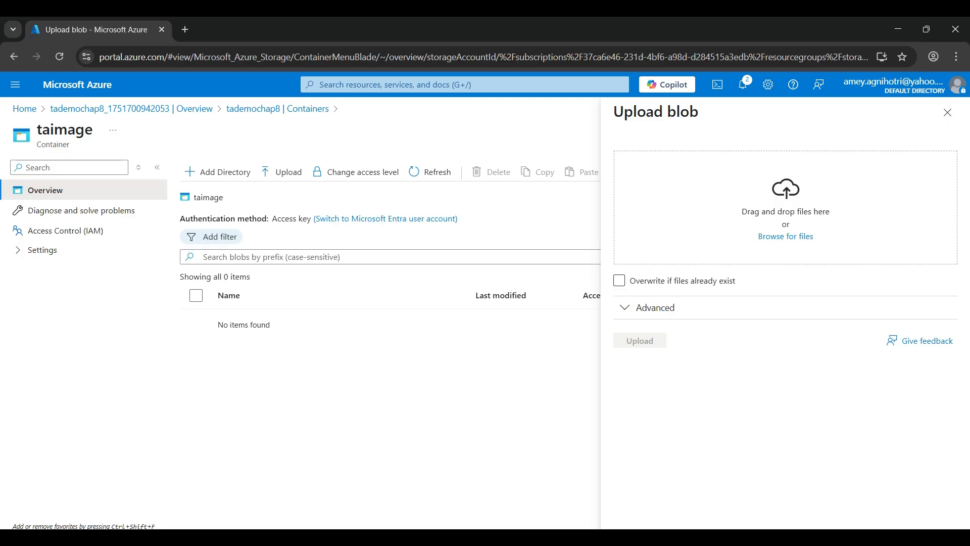
pyautogui.click(948, 112)
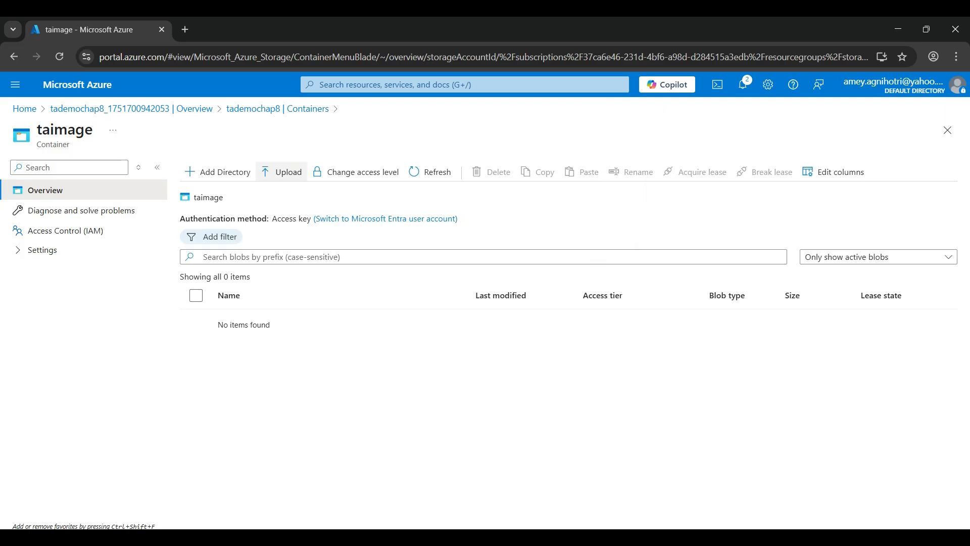
pyautogui.press('Return')
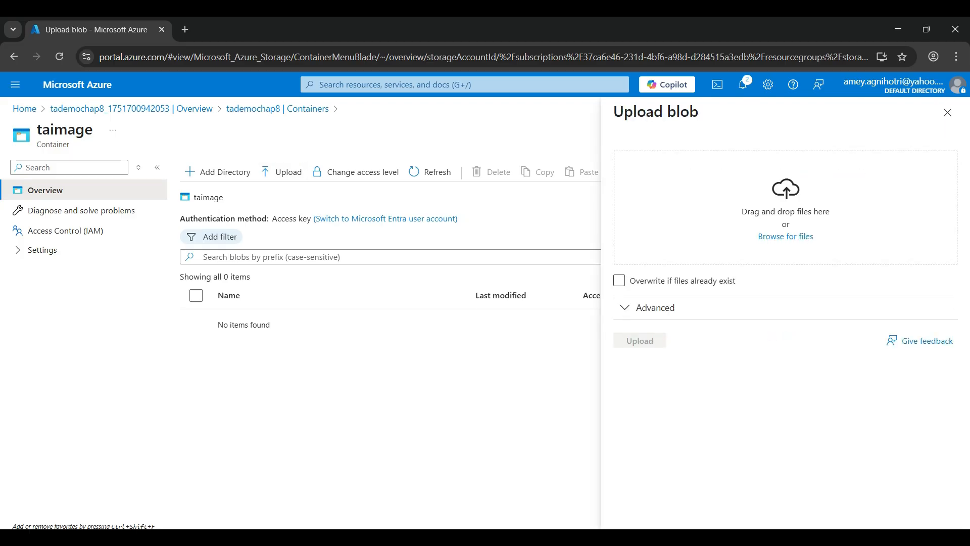
pyautogui.click(786, 237)
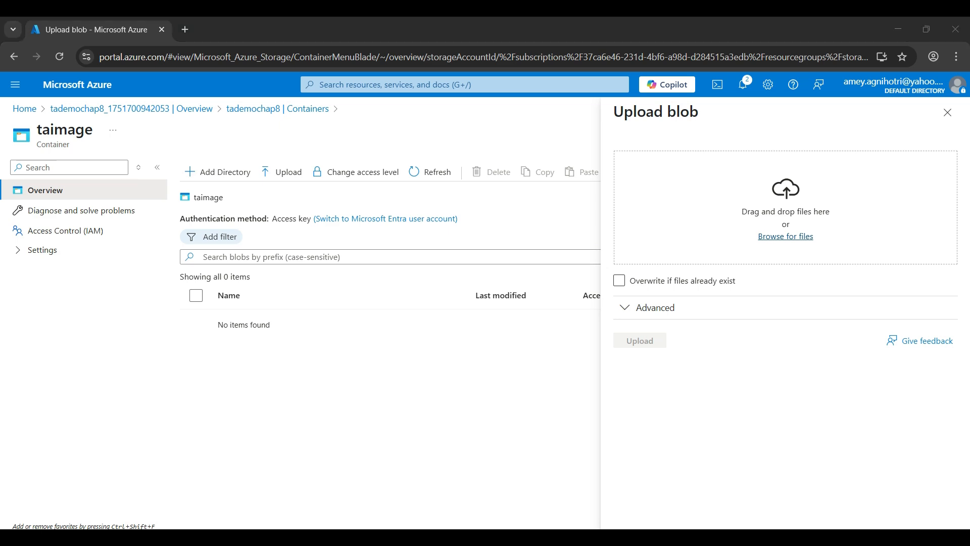
pyautogui.click(202, 132)
pyautogui.press('Return')
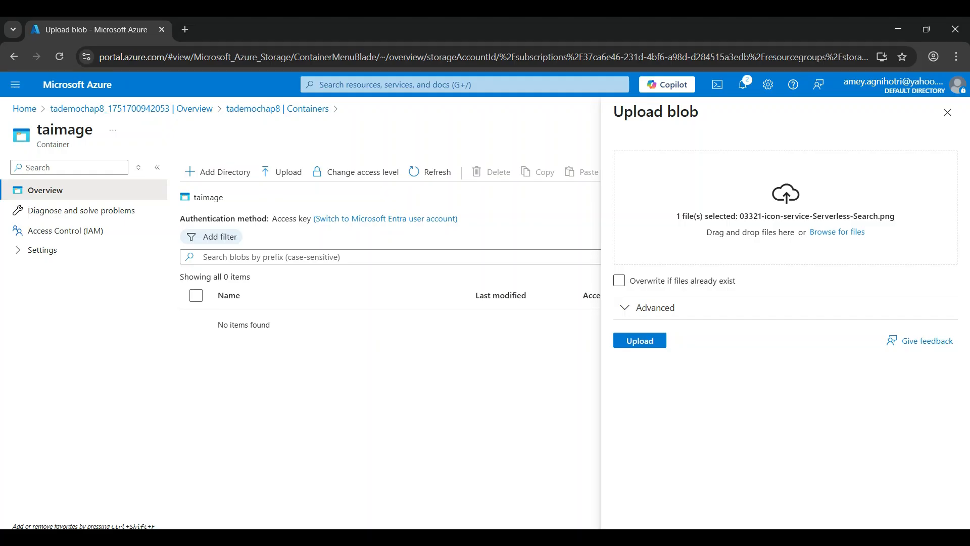
pyautogui.click(632, 341)
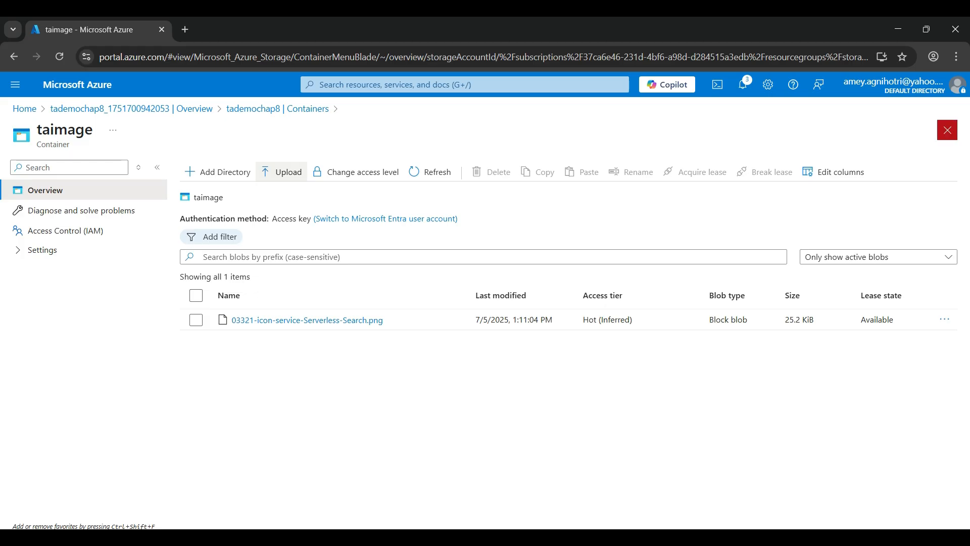
pyautogui.click(948, 130)
# Step: Create a file share named myfileshare in the storage account with the Transaction optimized access tier, leaving the backup settings at their defaults
pyautogui.scroll(-3, 81, 331)
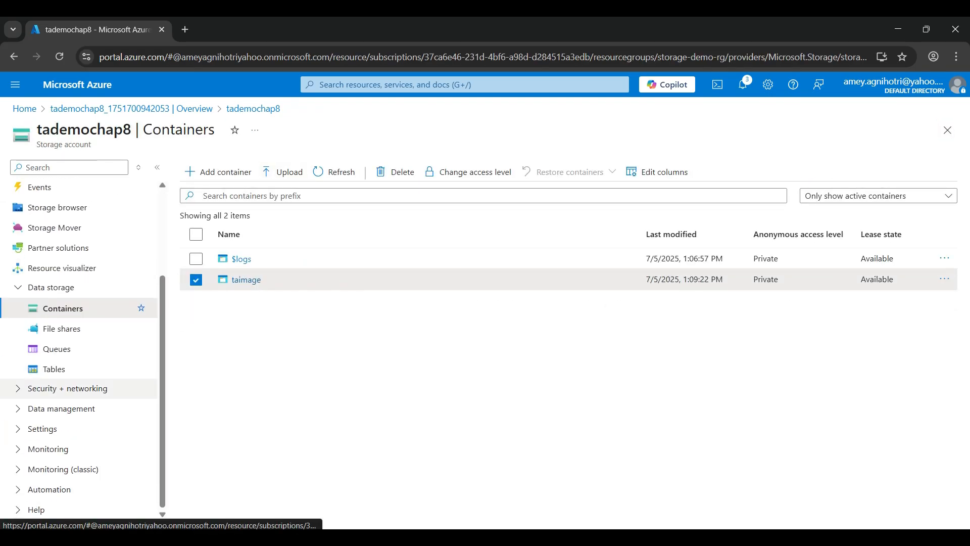
pyautogui.click(62, 329)
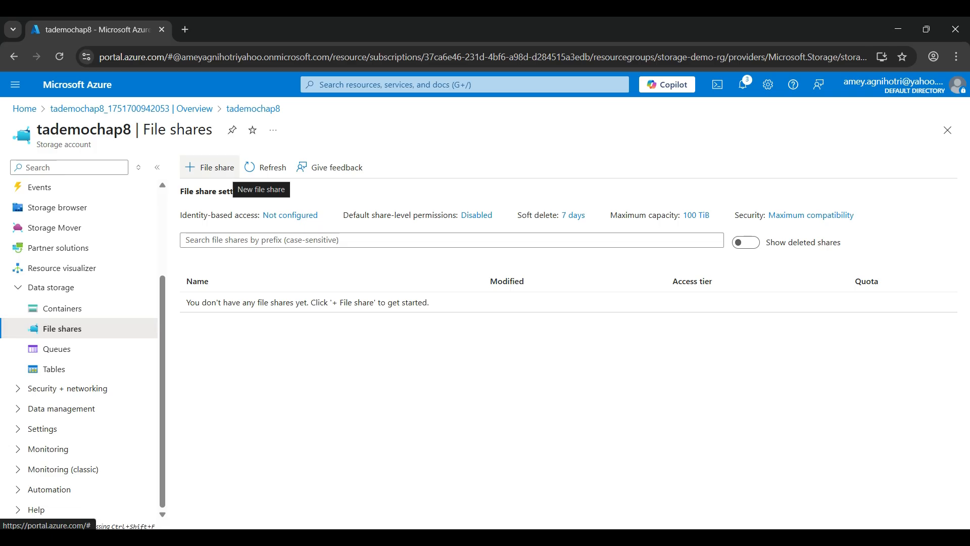
pyautogui.click(210, 167)
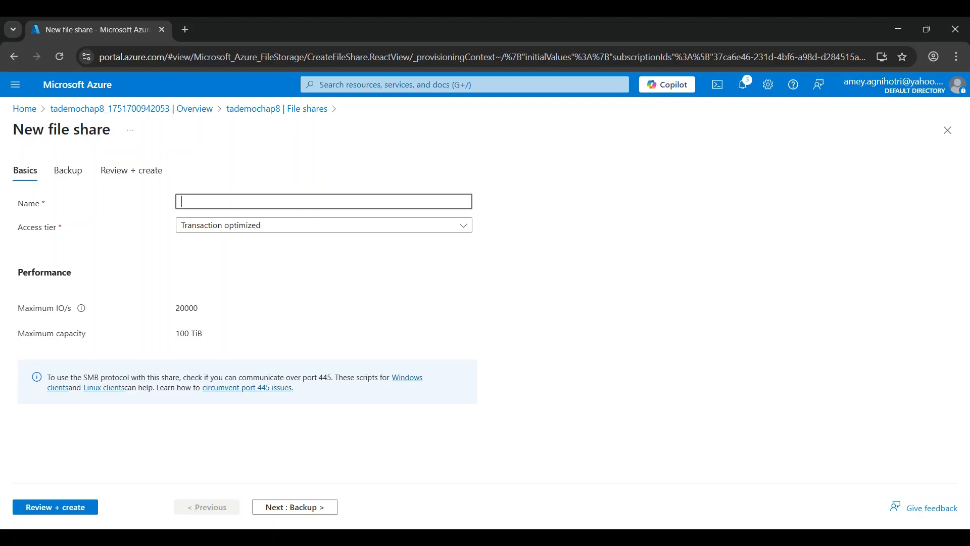
pyautogui.write('myfileshare')
pyautogui.click(323, 226)
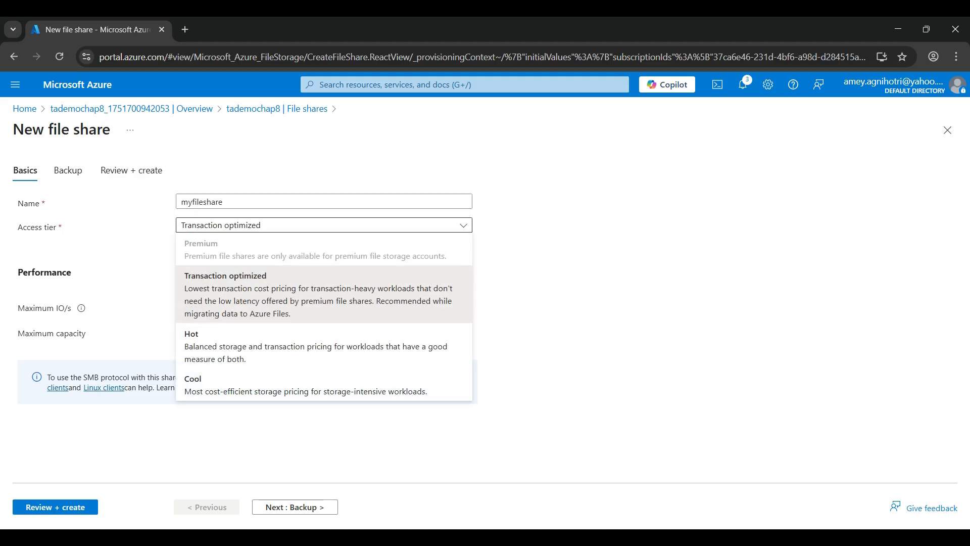
pyautogui.click(324, 294)
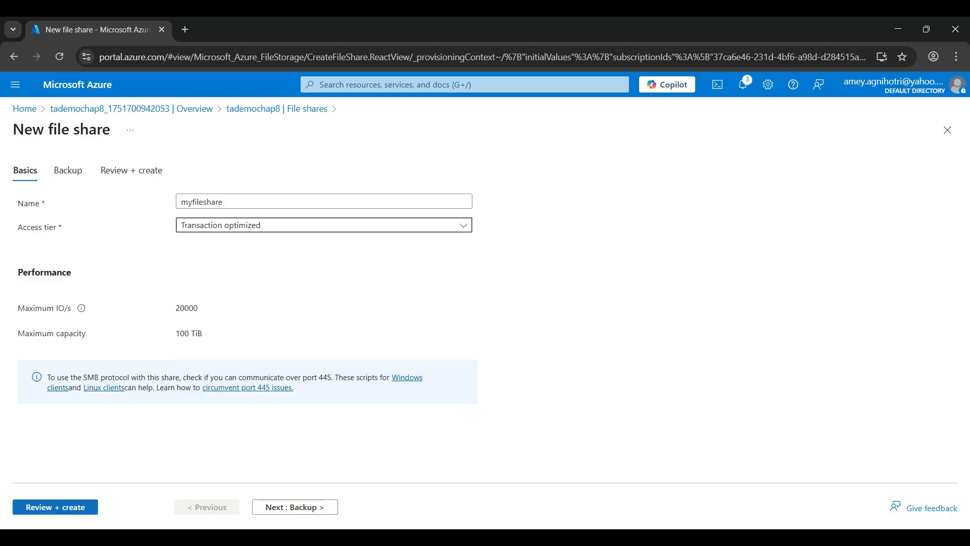
pyautogui.click(55, 507)
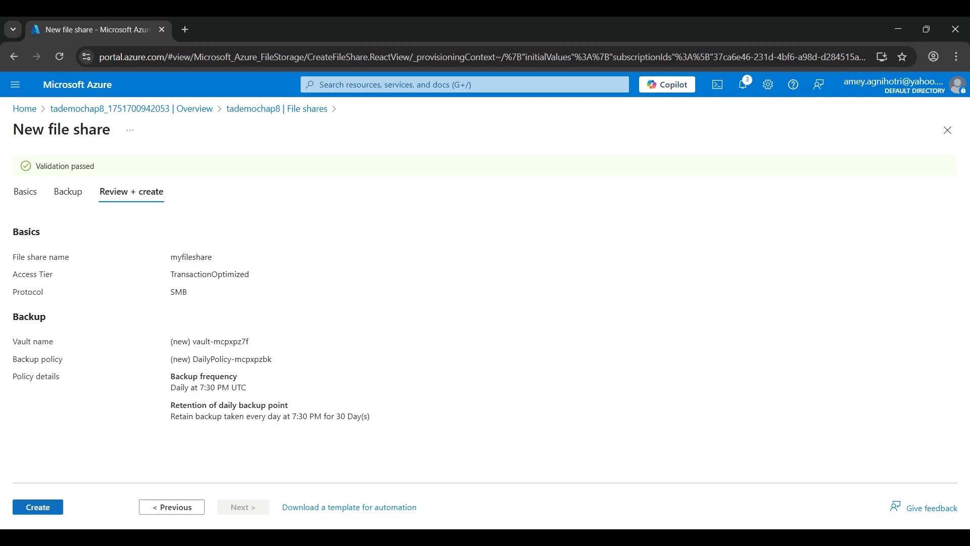
pyautogui.click(38, 507)
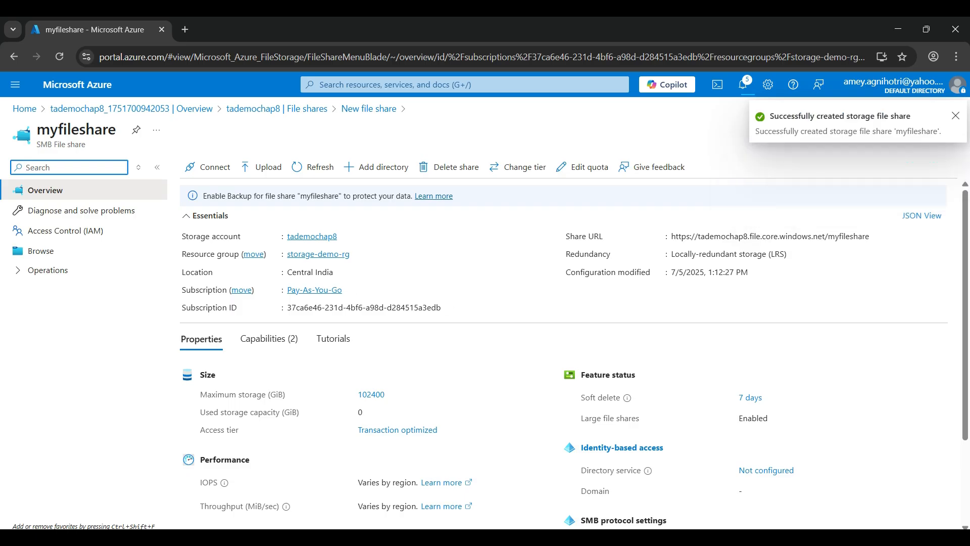
# Step: Browse the contents of myfileshare and examine its connection instructions for Windows, Linux and macOS
pyautogui.click(62, 453)
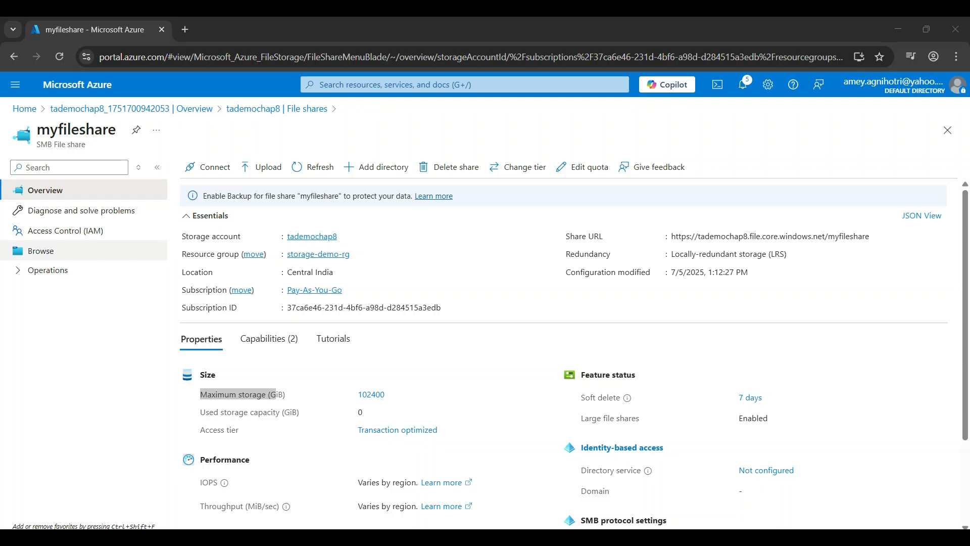
pyautogui.click(41, 250)
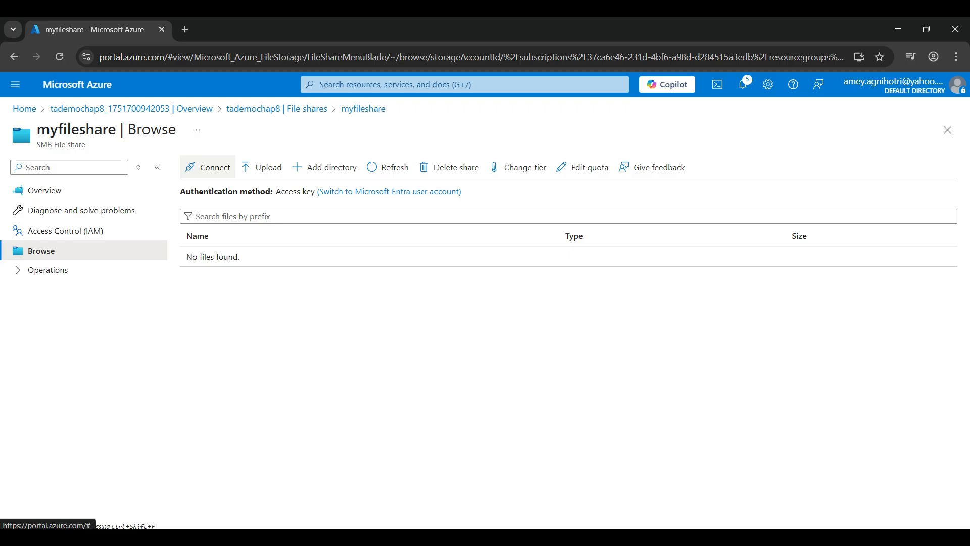
pyautogui.click(210, 167)
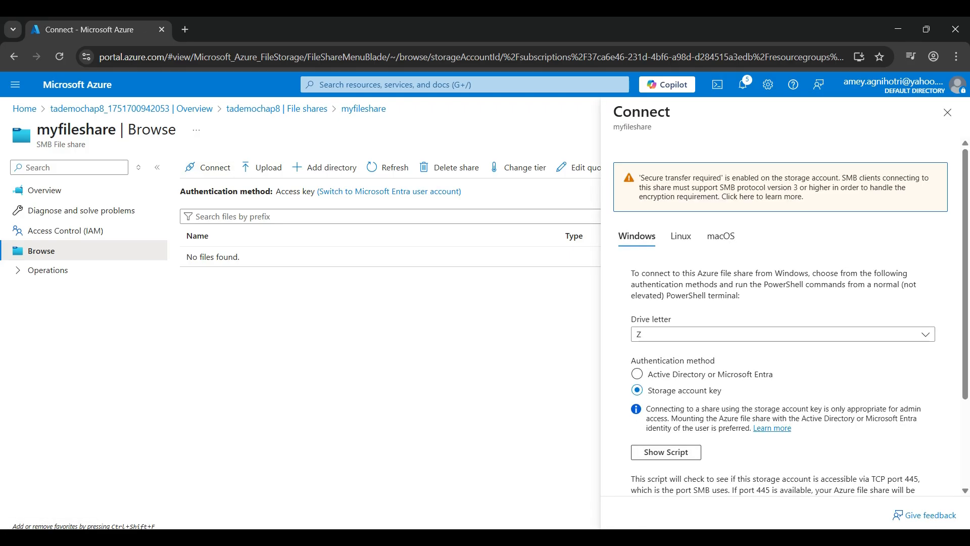
pyautogui.click(681, 236)
pyautogui.click(722, 236)
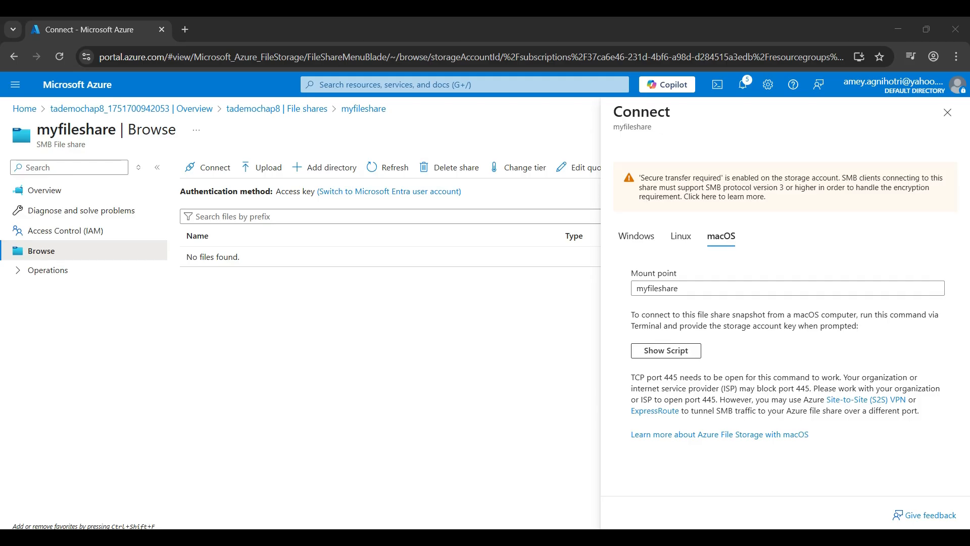
pyautogui.click(681, 236)
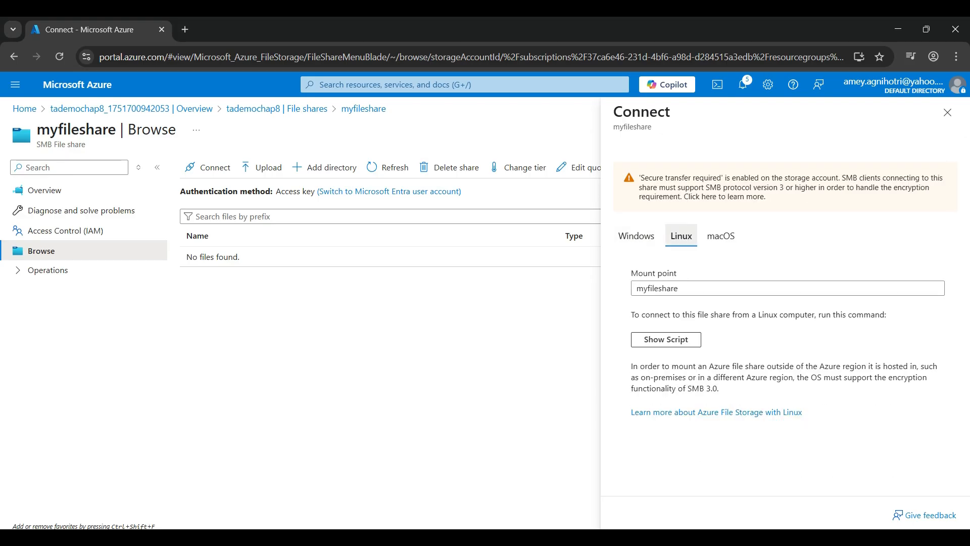
pyautogui.click(721, 236)
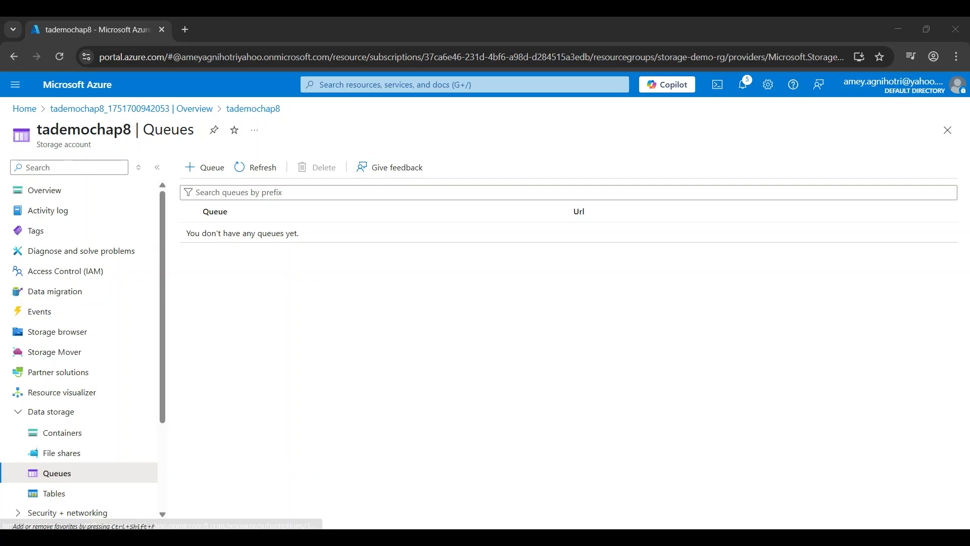
# Step: Add a queue named tademoqueue to the storage account
pyautogui.click(205, 167)
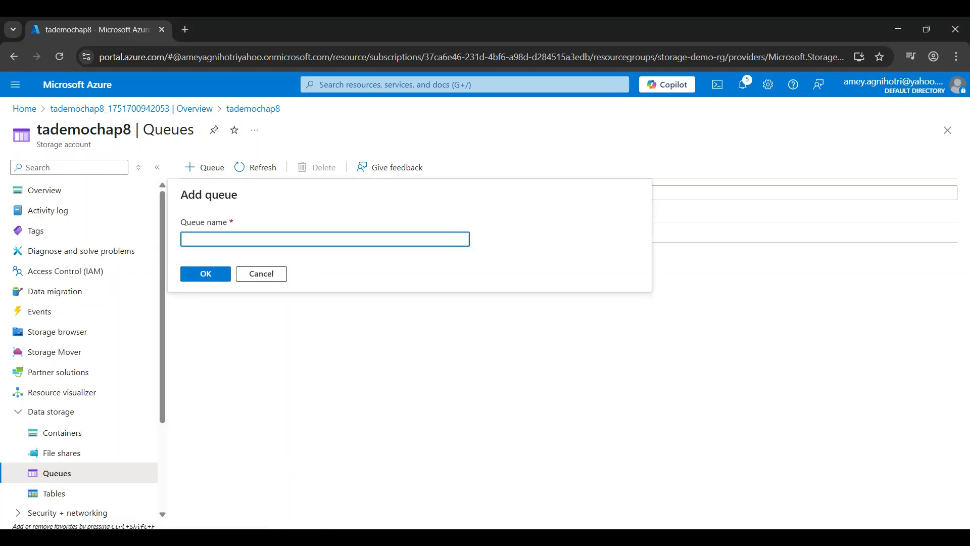
pyautogui.write('tadem')
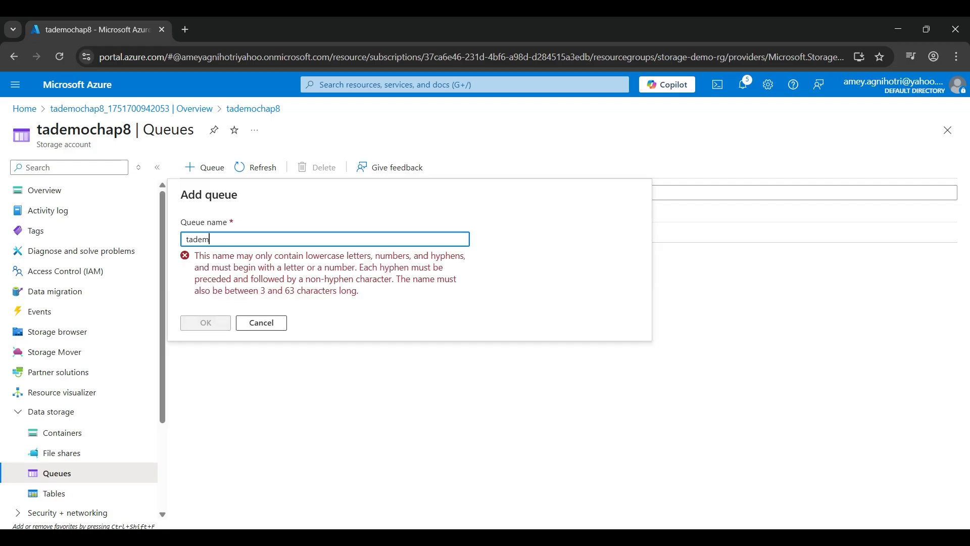
pyautogui.write('oqueue')
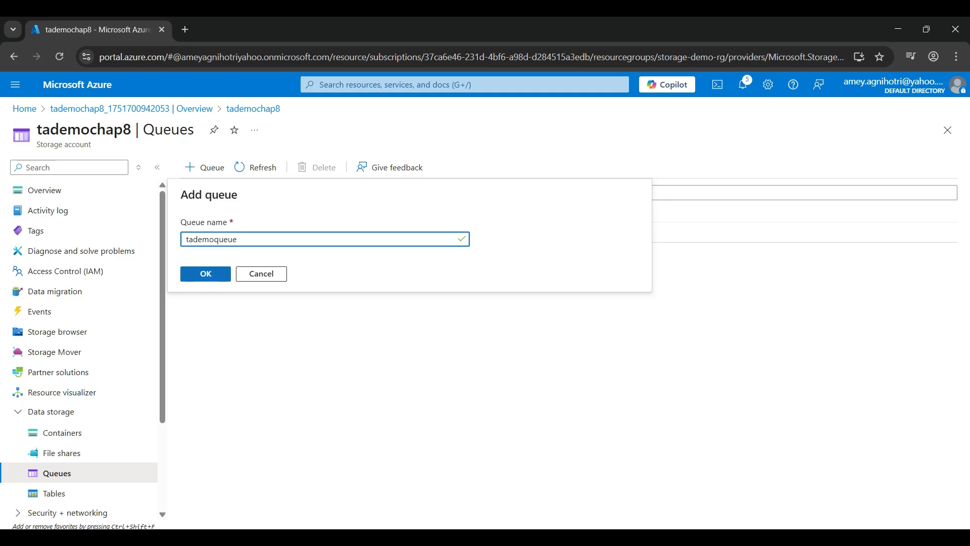
pyautogui.press('Return')
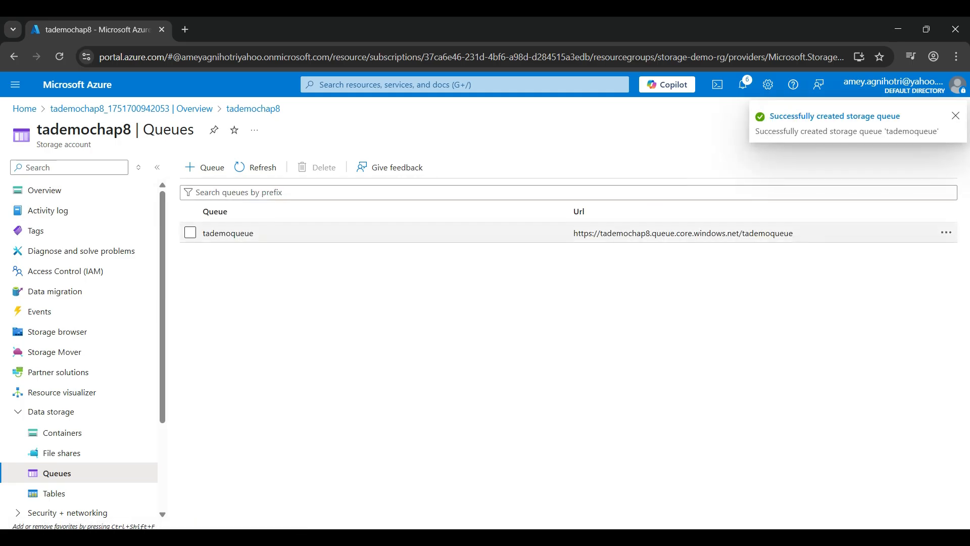
# Step: Open the tademoqueue queue and examine the options for adding a message to it
pyautogui.click(228, 233)
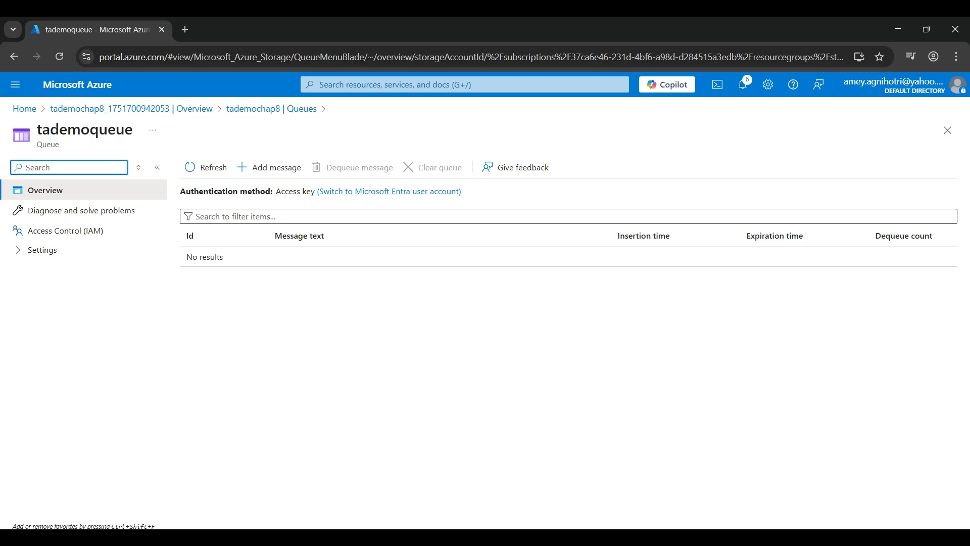
pyautogui.click(268, 168)
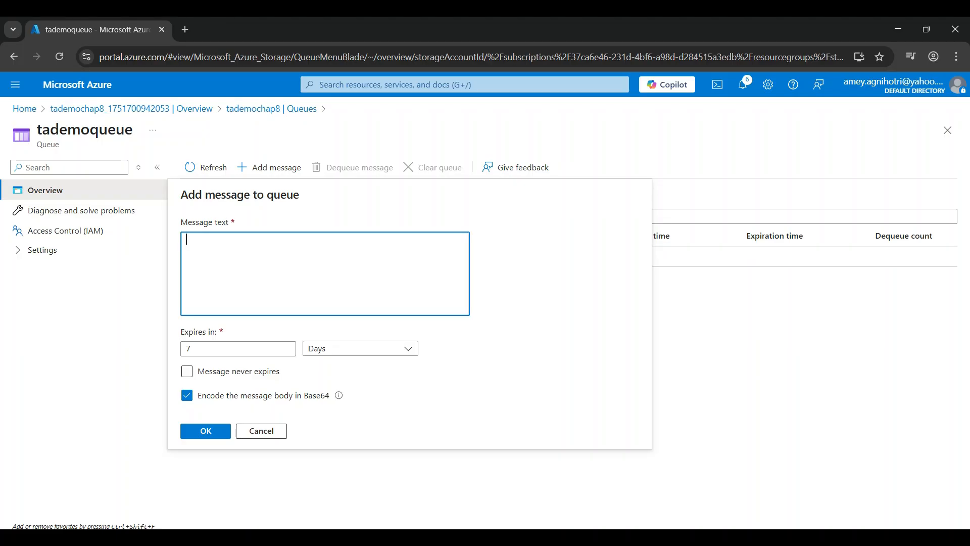
pyautogui.hotkey('alt', 'Tab')
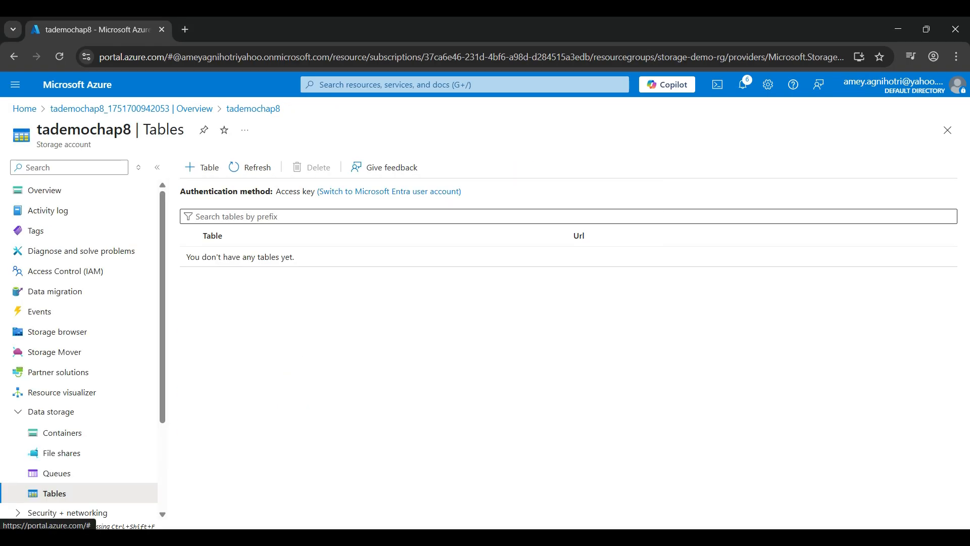
# Step: Add a table named tademotable to the storage account
pyautogui.click(202, 167)
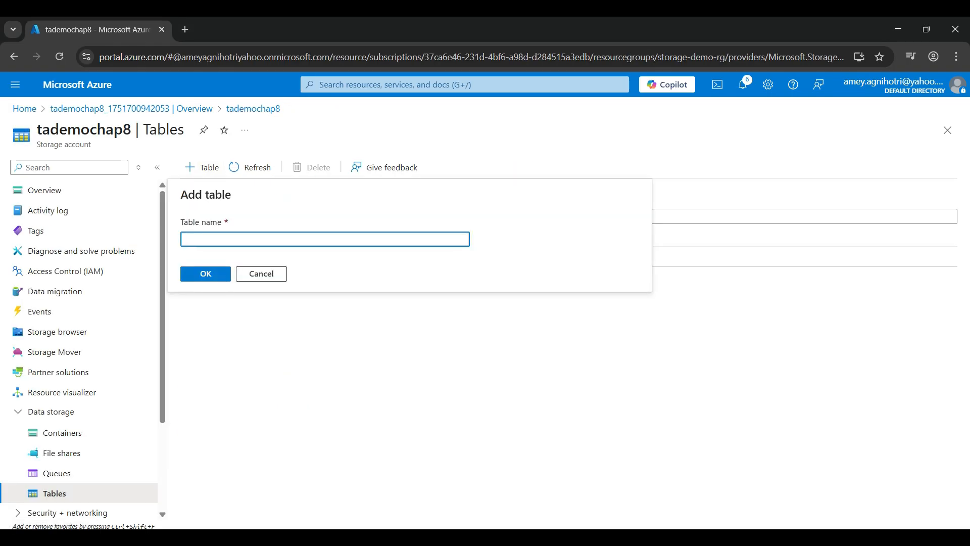
pyautogui.write('tademotable')
pyautogui.press('Return')
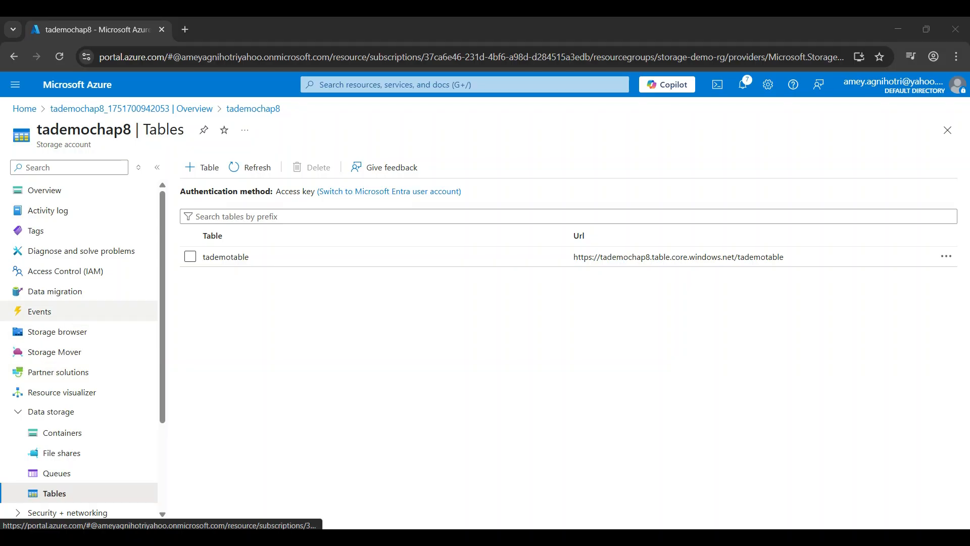
# Step: Look through the blob containers, the myfileshare file share and the queues in the account's storage browser
pyautogui.click(57, 331)
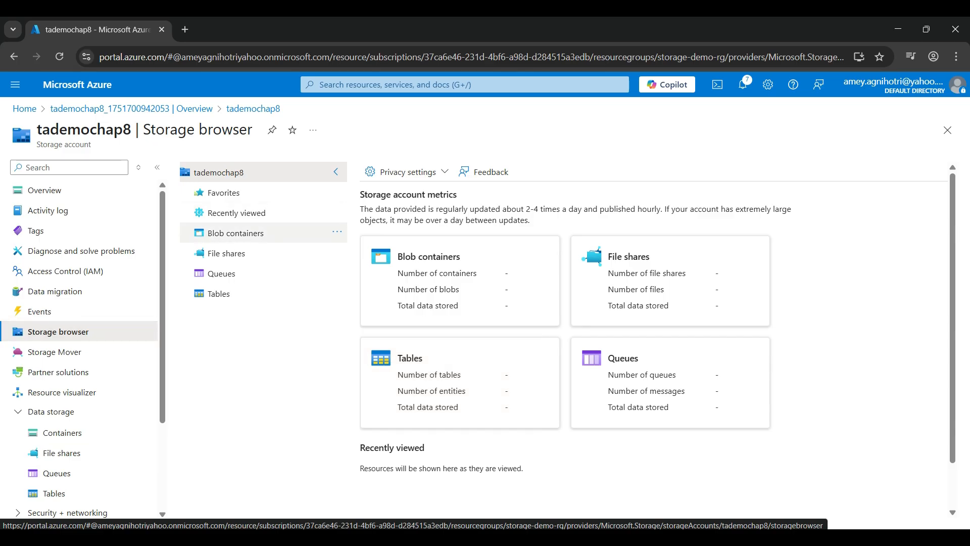
pyautogui.click(236, 233)
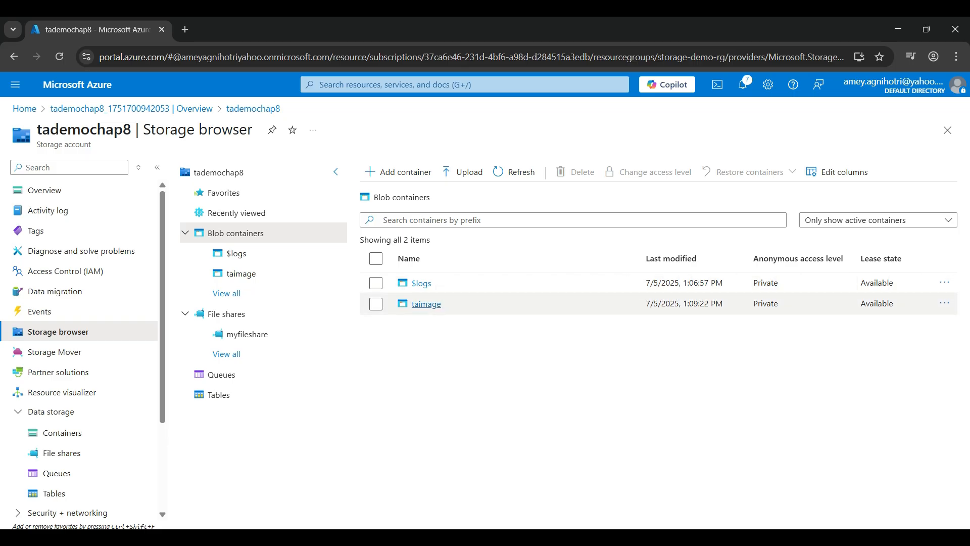
pyautogui.click(247, 334)
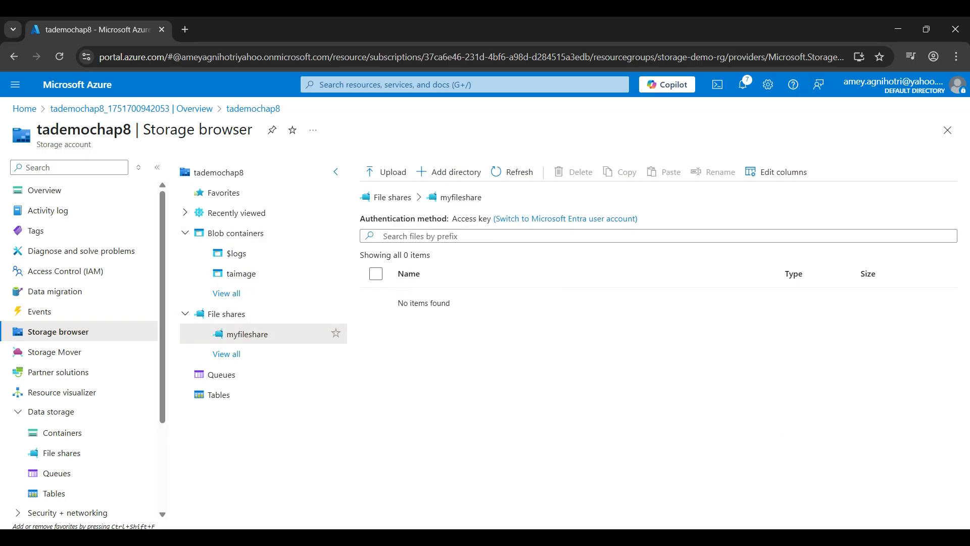
pyautogui.click(221, 375)
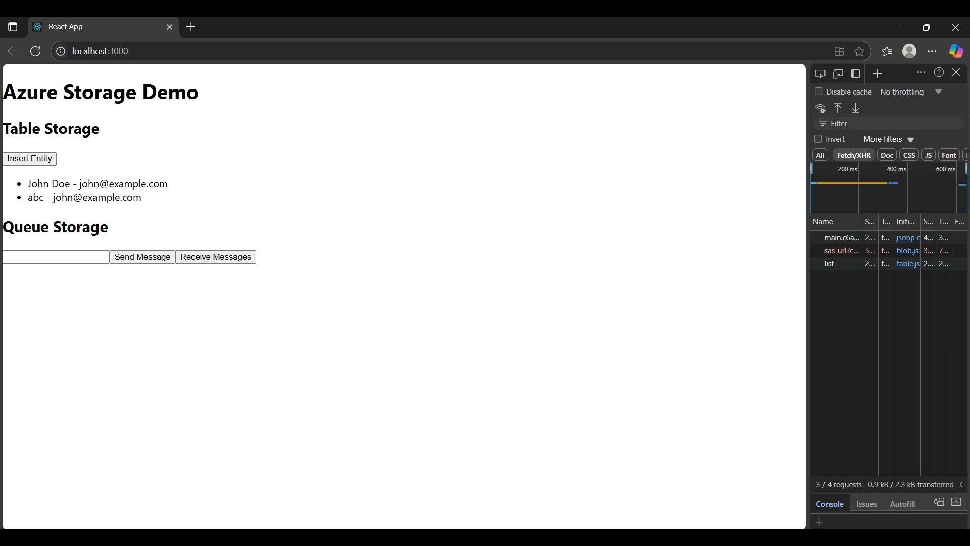
# Step: Switch to Visual Studio Code, go to the data-fetching code in App.js and collapse all folders of the demo-app project
pyautogui.hotkey('alt', 'Tab')
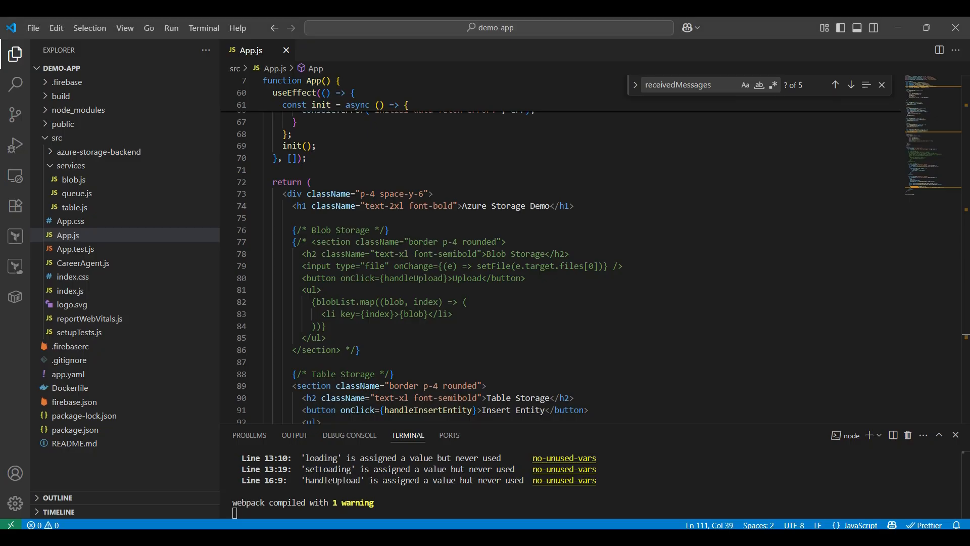
pyautogui.scroll(4, 561, 253)
pyautogui.click(205, 67)
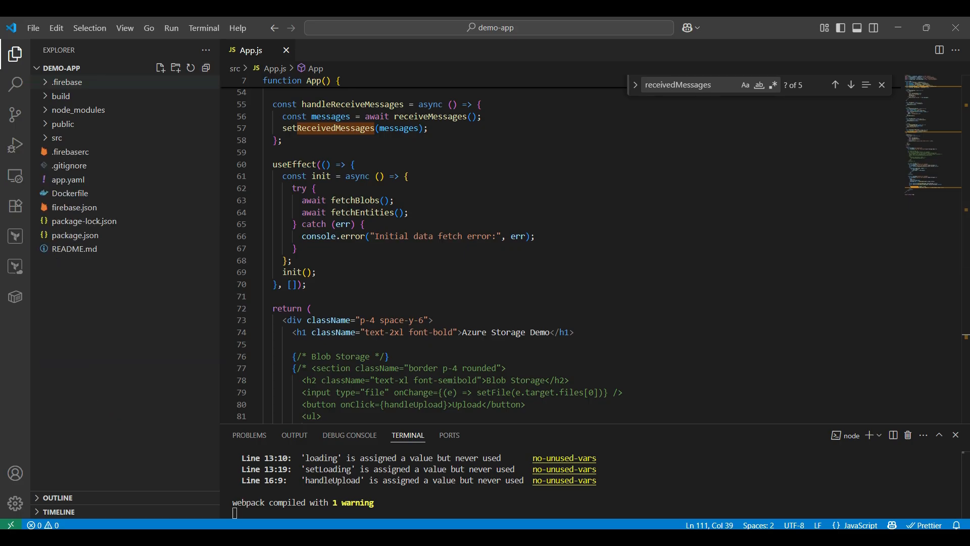
# Step: Look through the imports in src/App.js and the API functions in the services files queue.js and table.js
pyautogui.click(57, 138)
pyautogui.click(68, 193)
pyautogui.scroll(15, 561, 253)
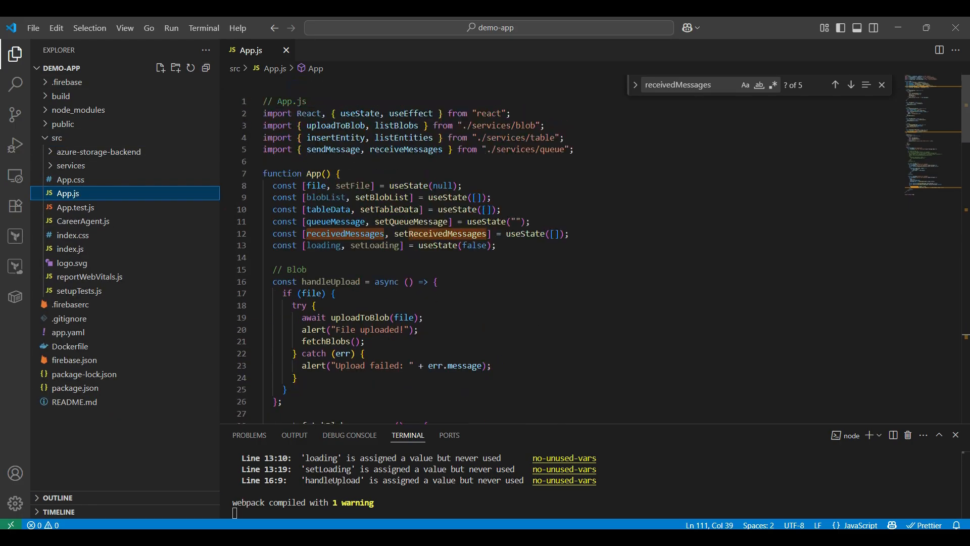
pyautogui.click(71, 165)
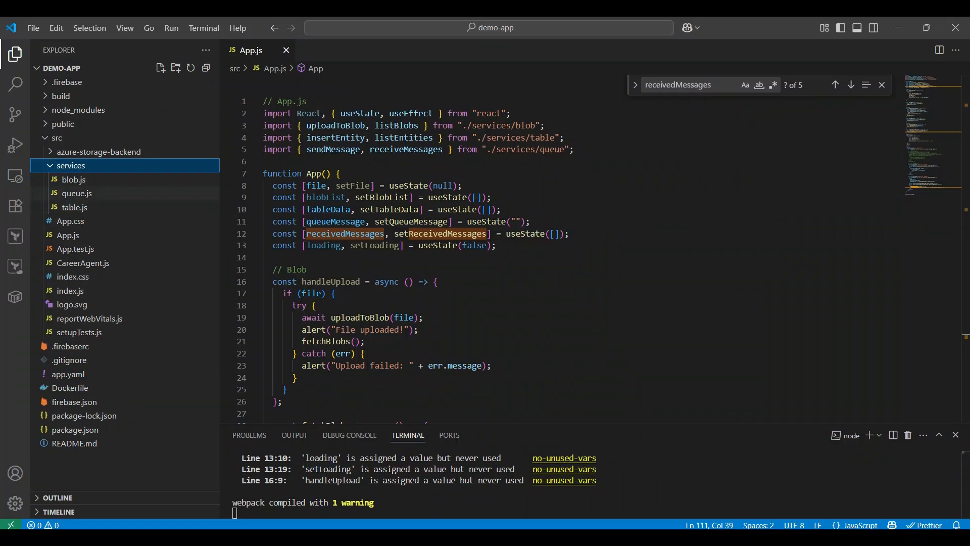
pyautogui.click(77, 194)
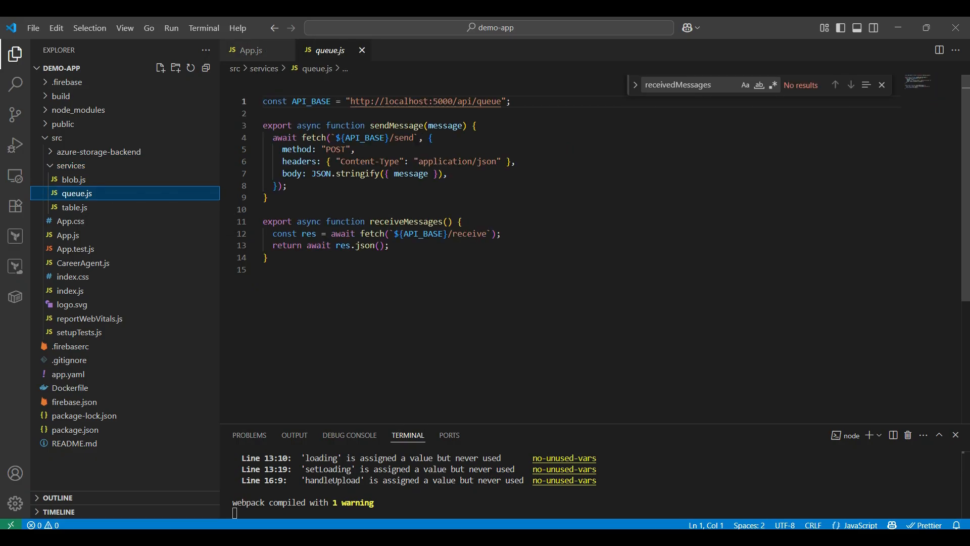
pyautogui.click(75, 207)
pyautogui.scroll(-4, 556, 253)
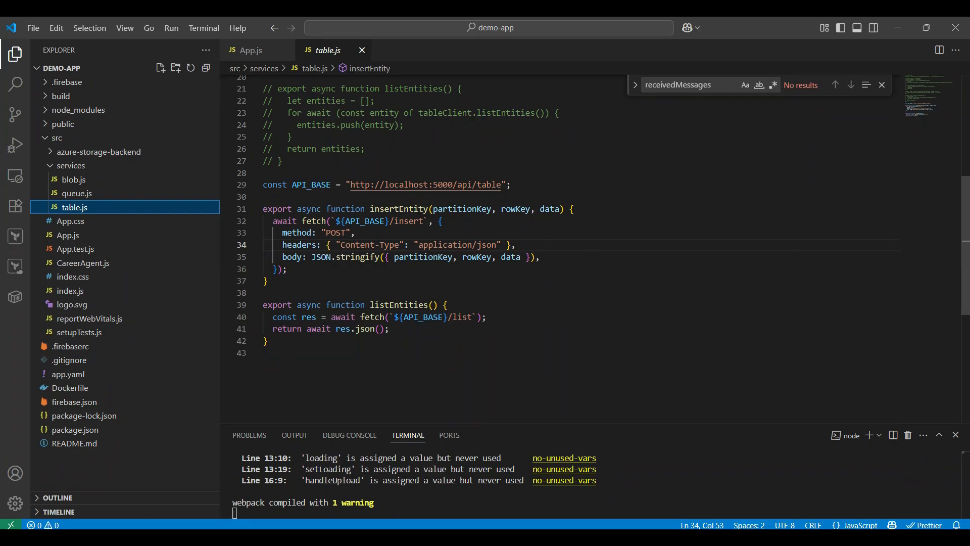
pyautogui.scroll(6, 556, 253)
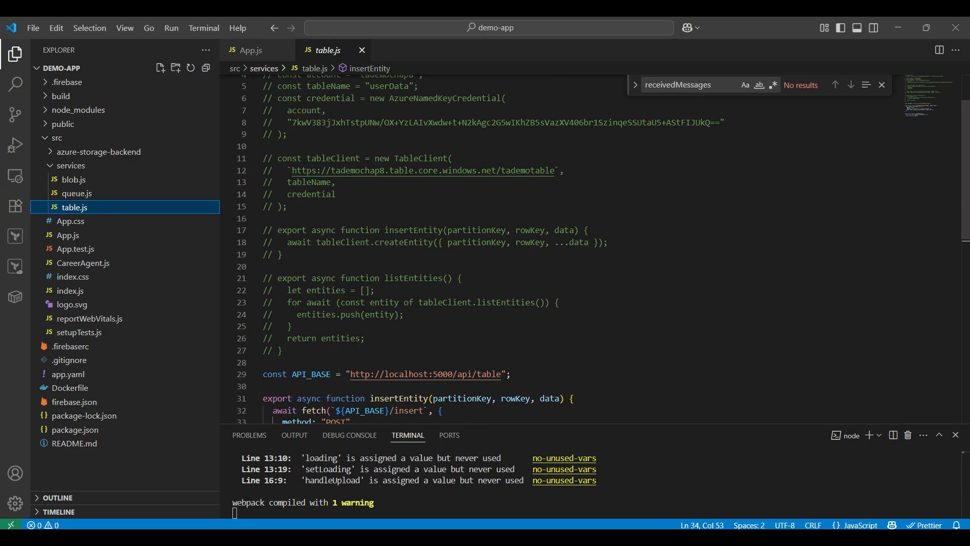
# Step: In App.js, replace the name value of the entity inserted by handleInsertEntity with a different first name
pyautogui.click(254, 50)
pyautogui.scroll(-5, 556, 253)
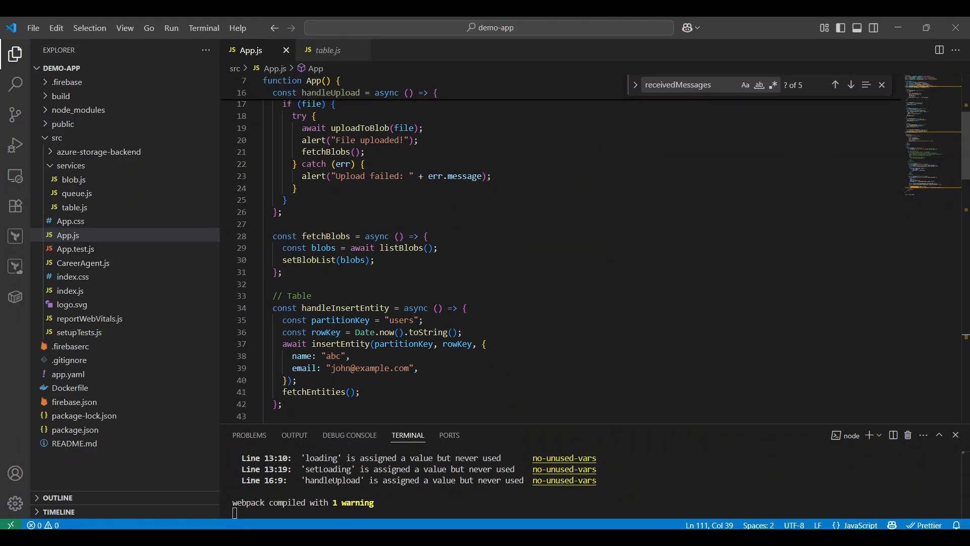
pyautogui.click(336, 357)
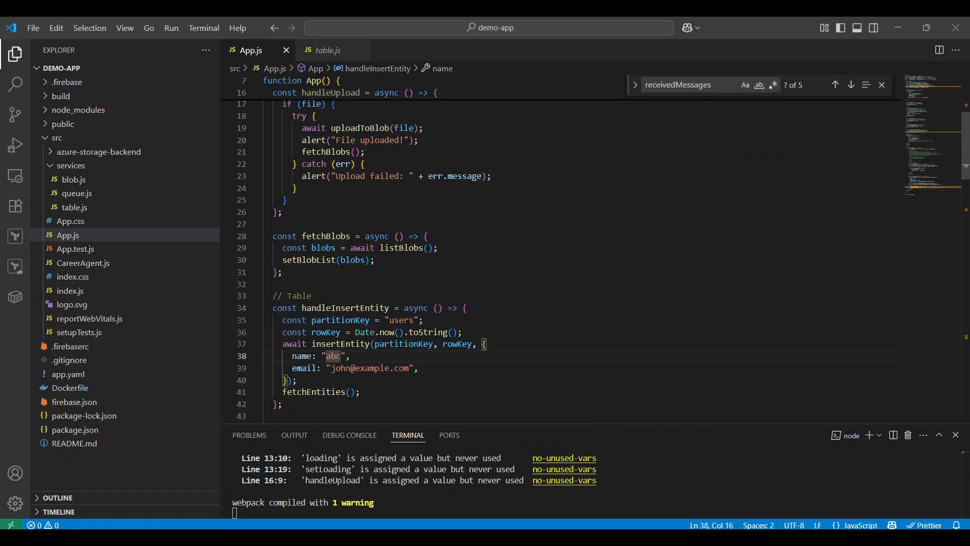
pyautogui.press('BackSpace')
pyautogui.press('Delete')
pyautogui.write('mey')
# Step: Change the email value in handleInsertEntity to a test address and save App.js
pyautogui.click(351, 369)
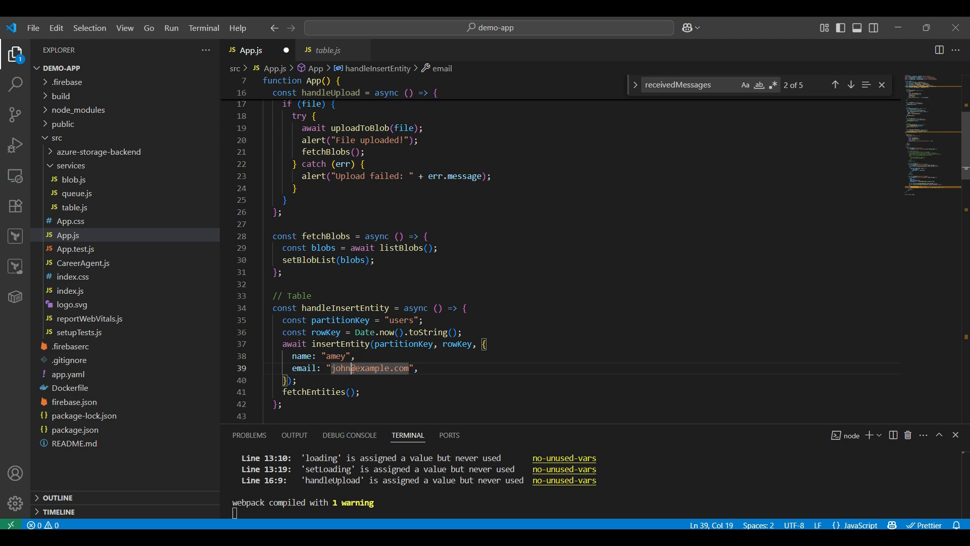
pyautogui.scroll(-1, 361, 261)
pyautogui.press('BackSpace')
pyautogui.press('BackSpace')
pyautogui.press('BackSpace')
pyautogui.press('BackSpace')
pyautogui.write('test')
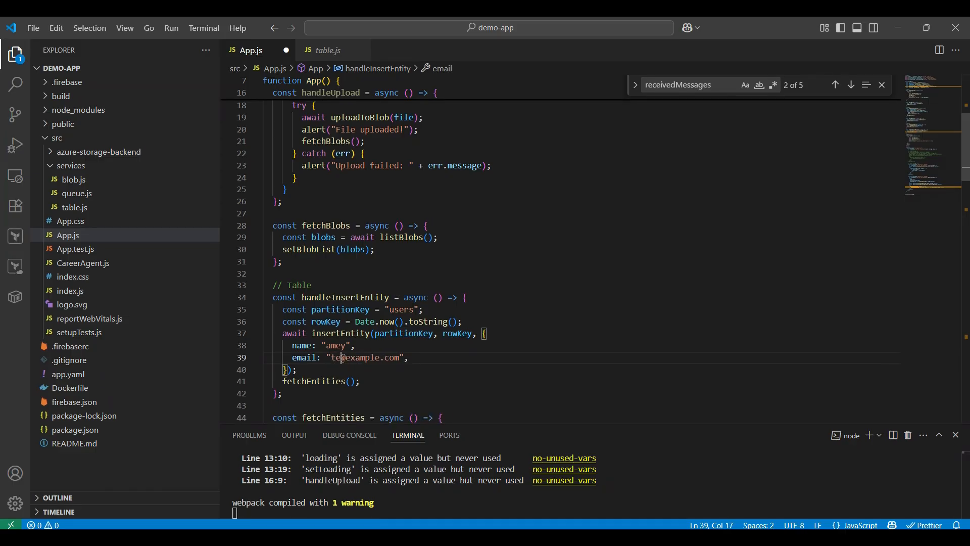
pyautogui.hotkey('ctrl', 's')
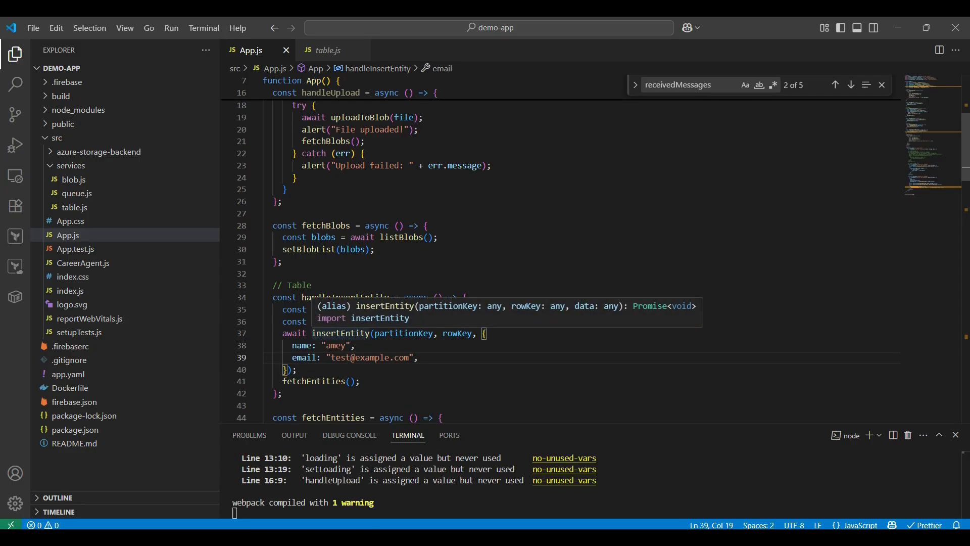
# Step: Switch to the React app at localhost:3000 in the browser, reload it and insert the edited entity into table storage
pyautogui.hotkey('alt', 'Tab')
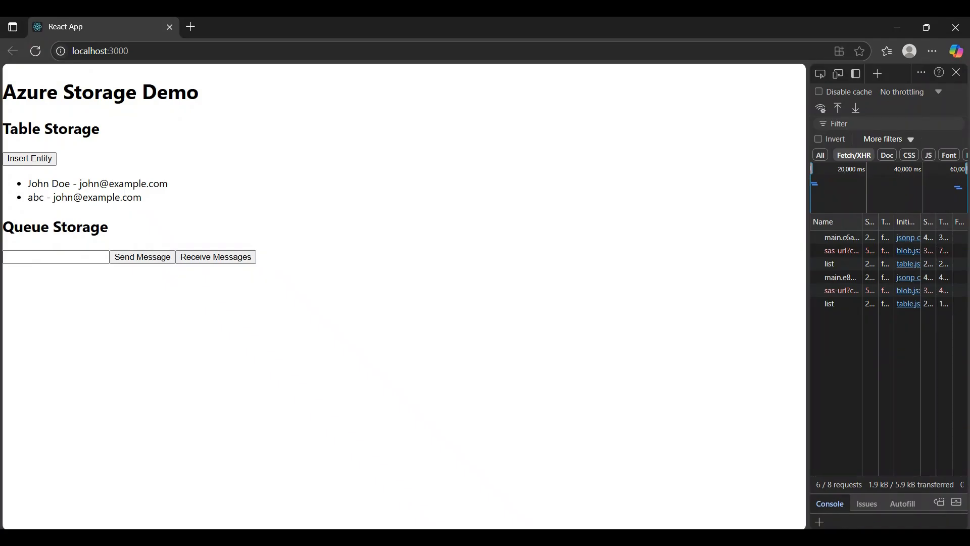
pyautogui.press('F5')
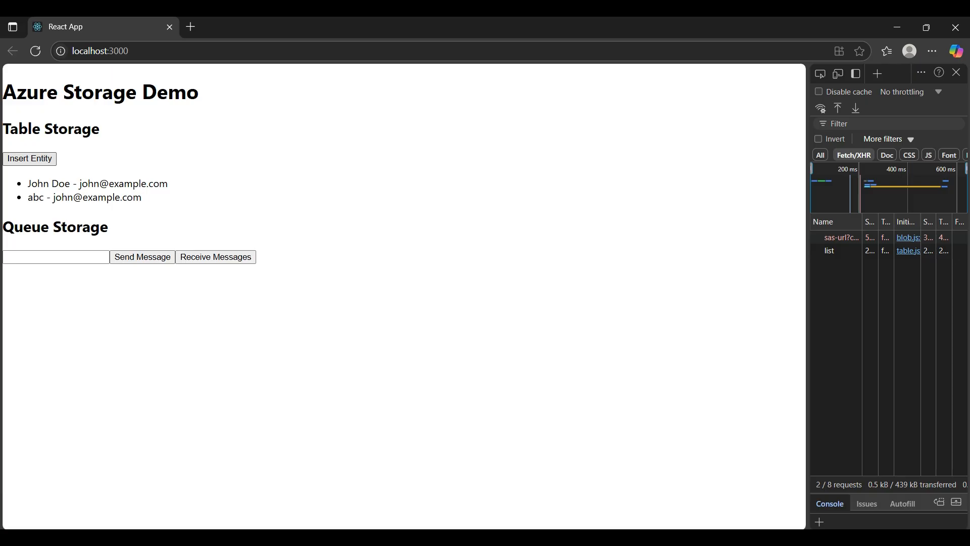
pyautogui.click(30, 159)
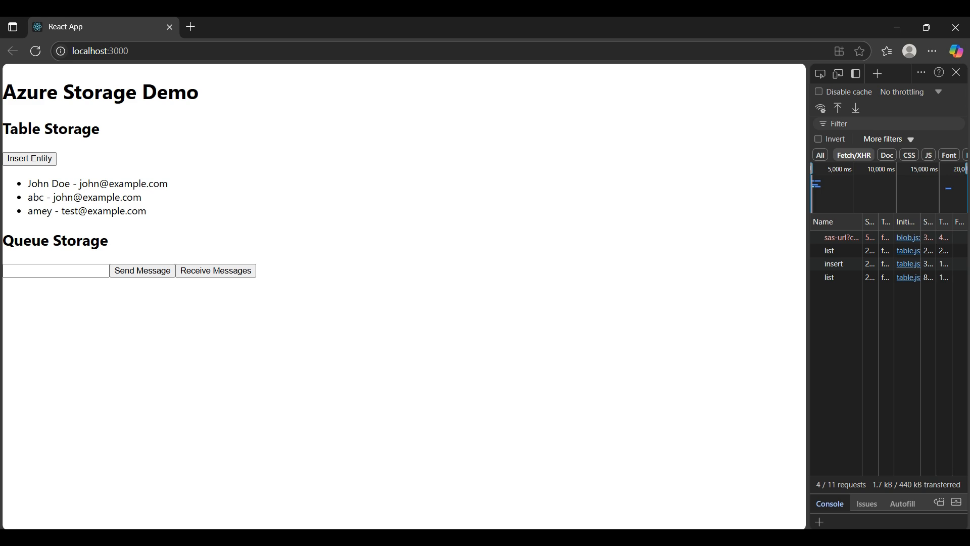
# Step: Send the message "test" to queue storage from the React app and dismiss the alert
pyautogui.click(57, 271)
pyautogui.write('test')
pyautogui.click(143, 271)
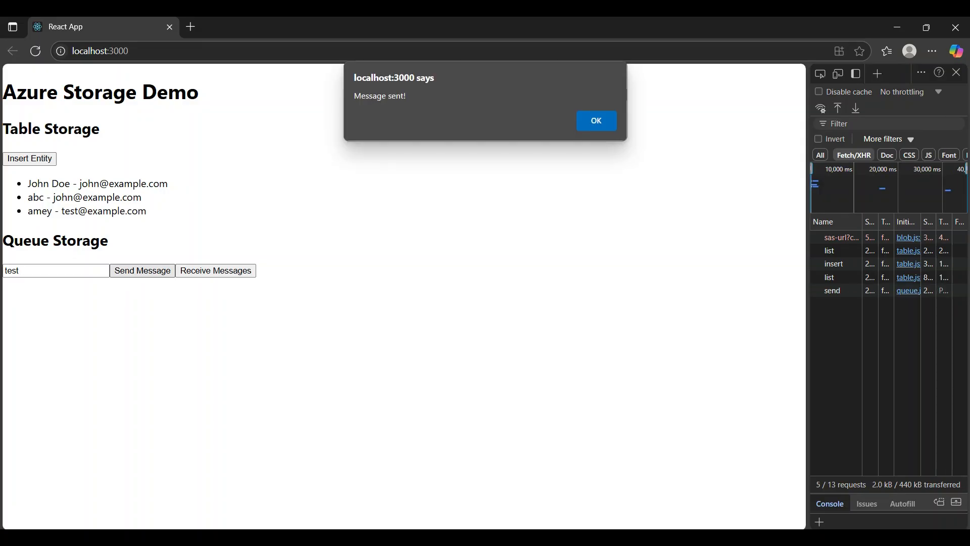
pyautogui.press('Return')
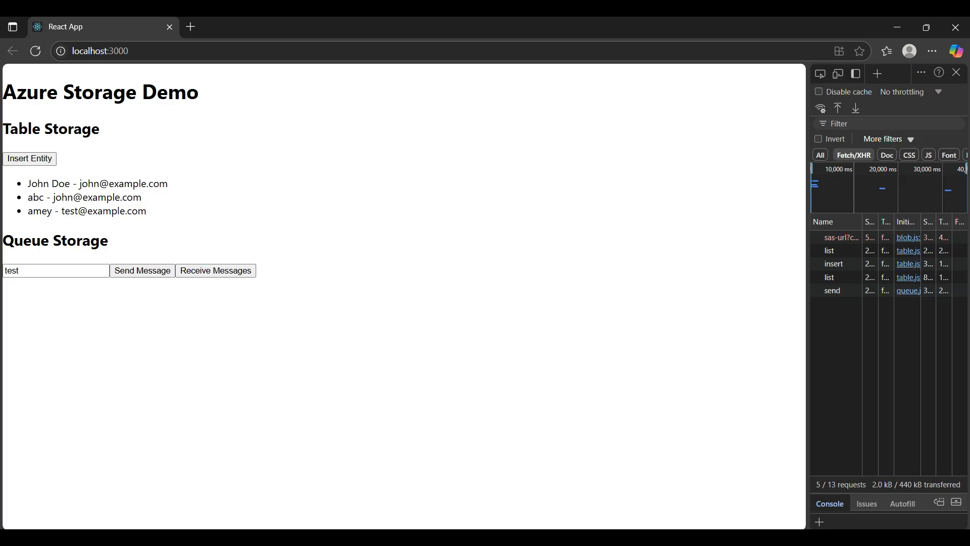
# Step: Switch to the Azure portal and open tademoqueue from the tademochap8 account's queues to check its messages
pyautogui.click(216, 271)
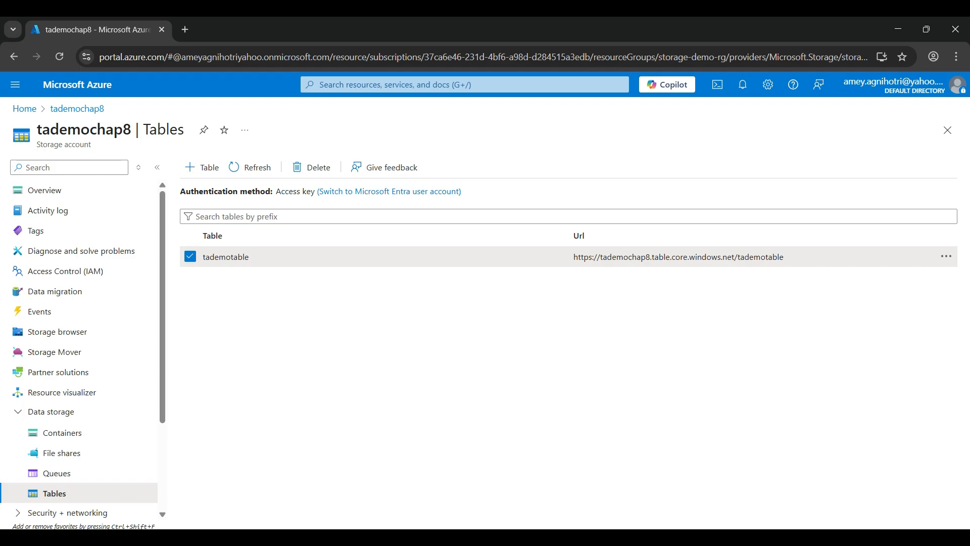
pyautogui.click(56, 473)
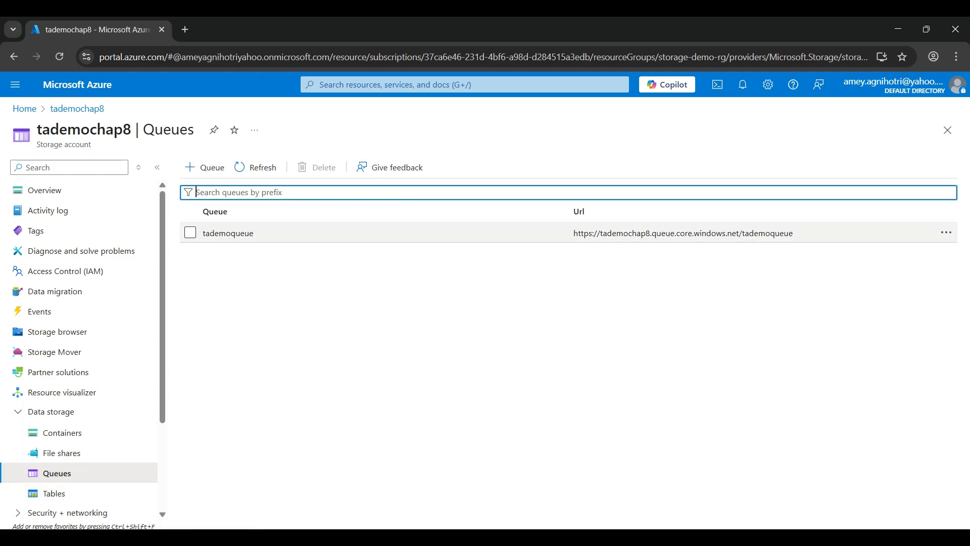
pyautogui.click(228, 233)
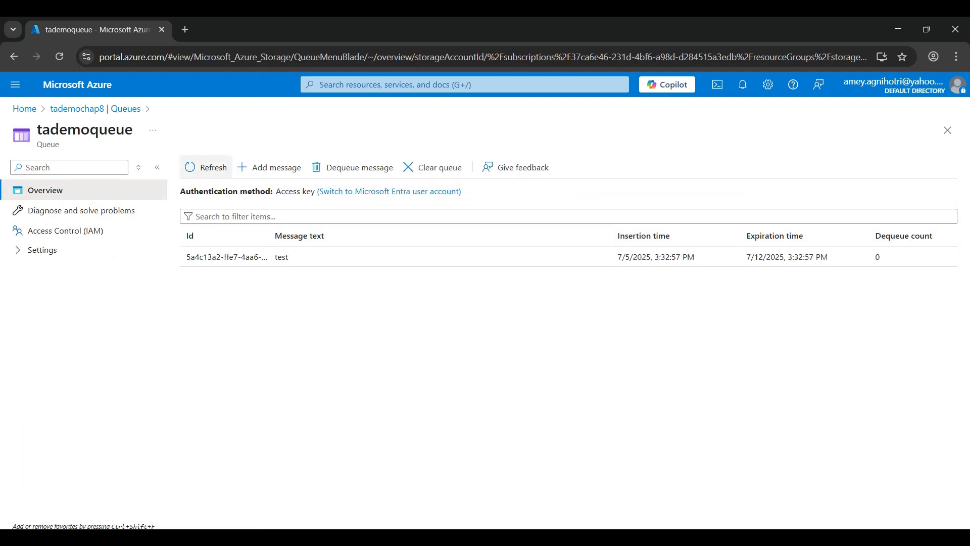